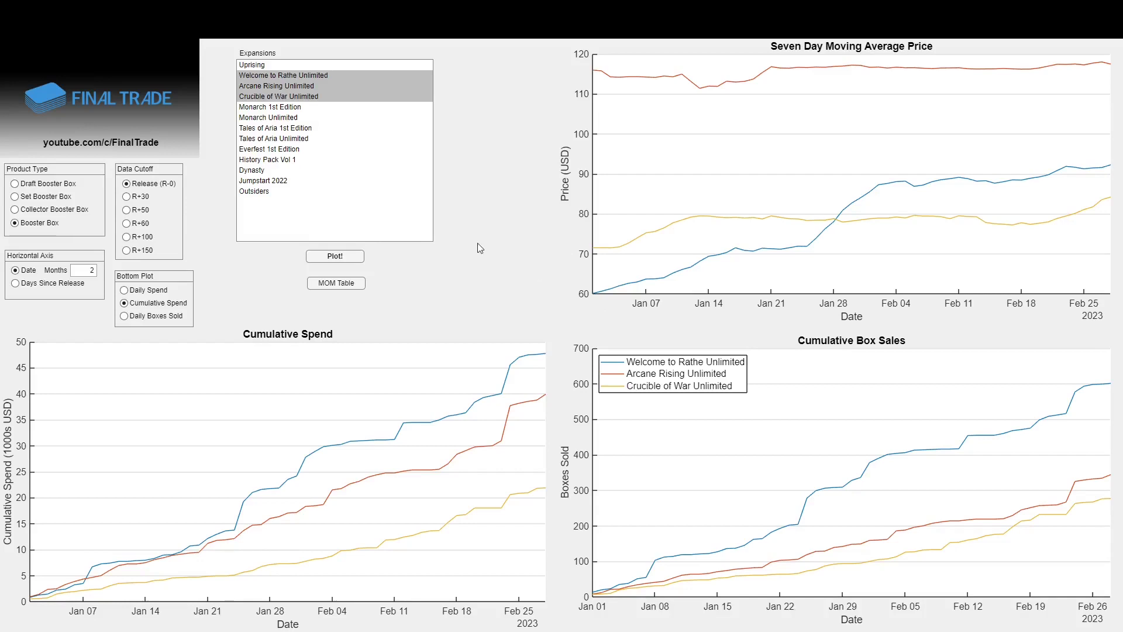
Open the MOM table and highlight the January Boxes and January and February Price columns.
click(345, 283)
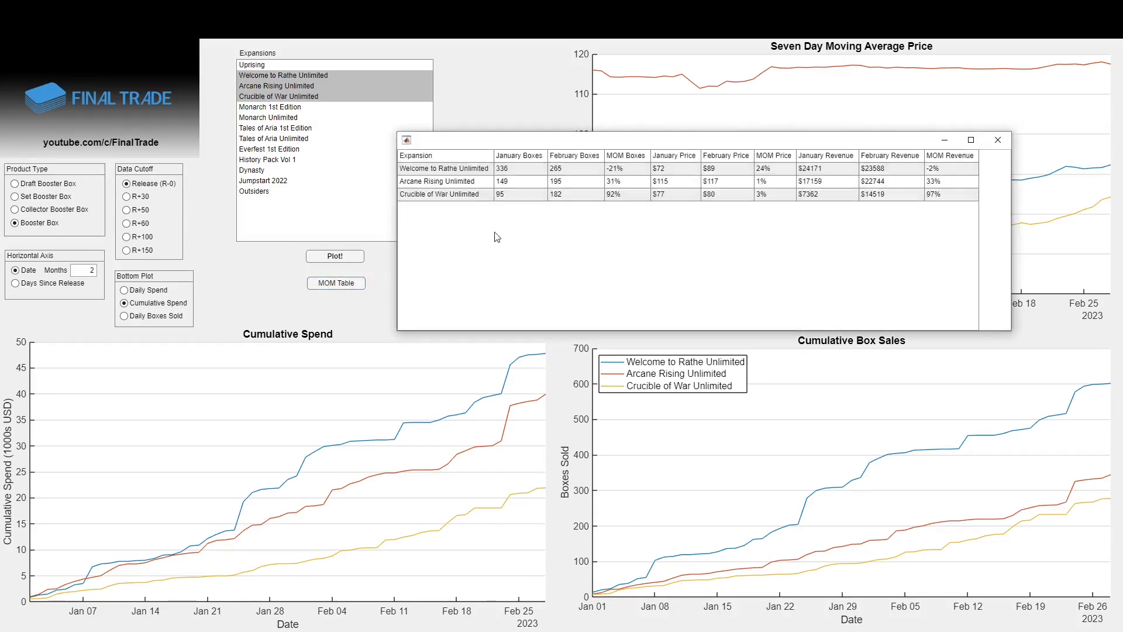
drag(536, 166, 627, 197)
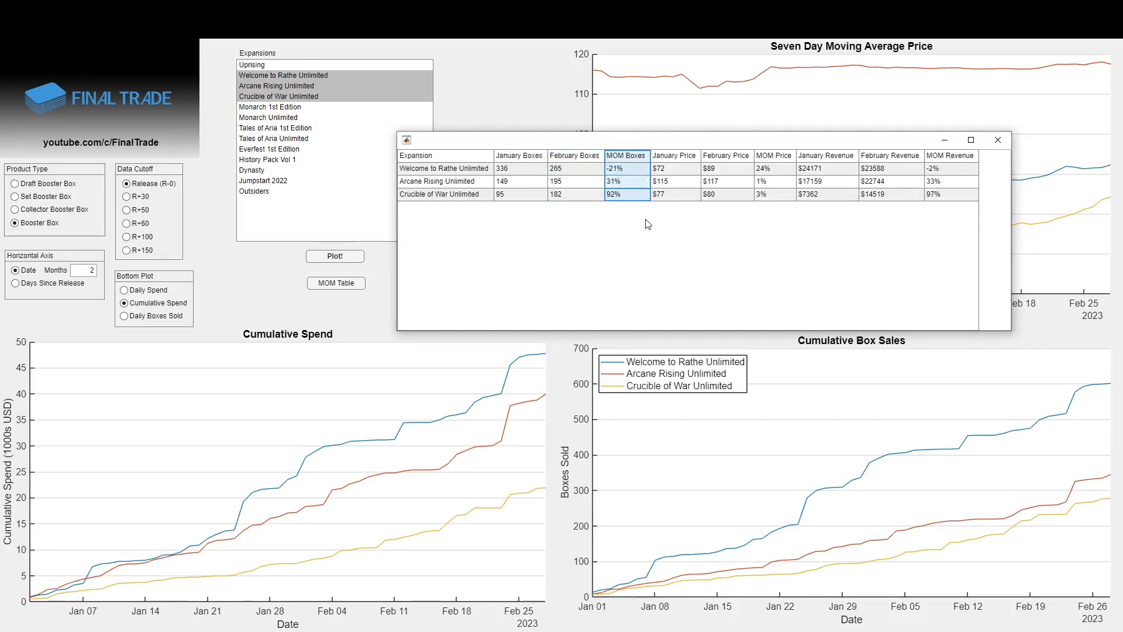
click(684, 174)
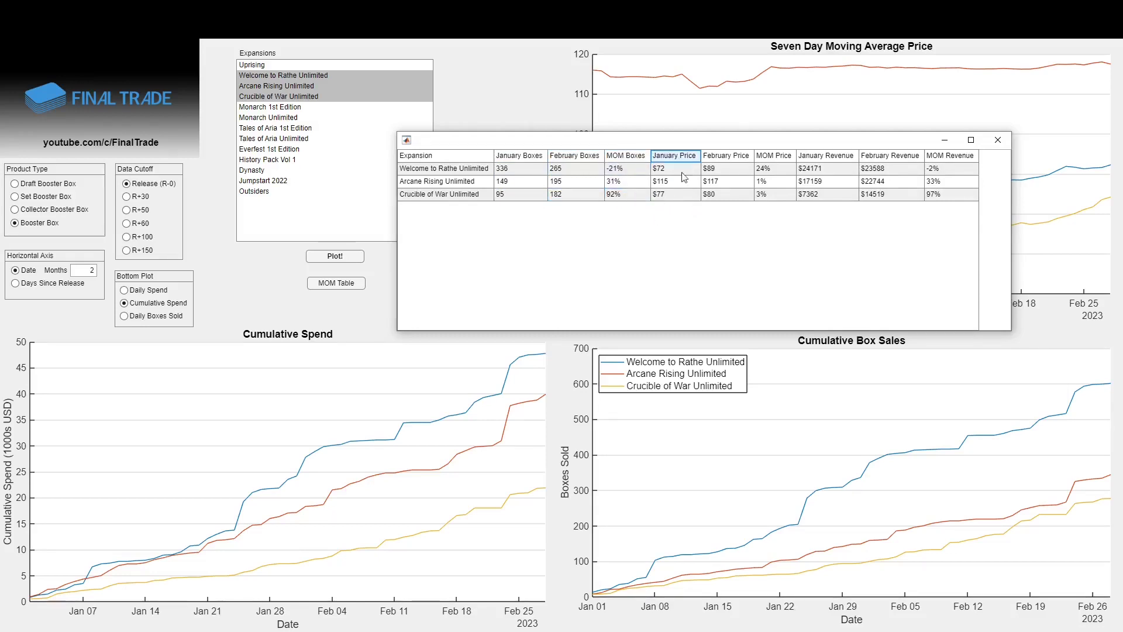
drag(683, 173, 686, 195)
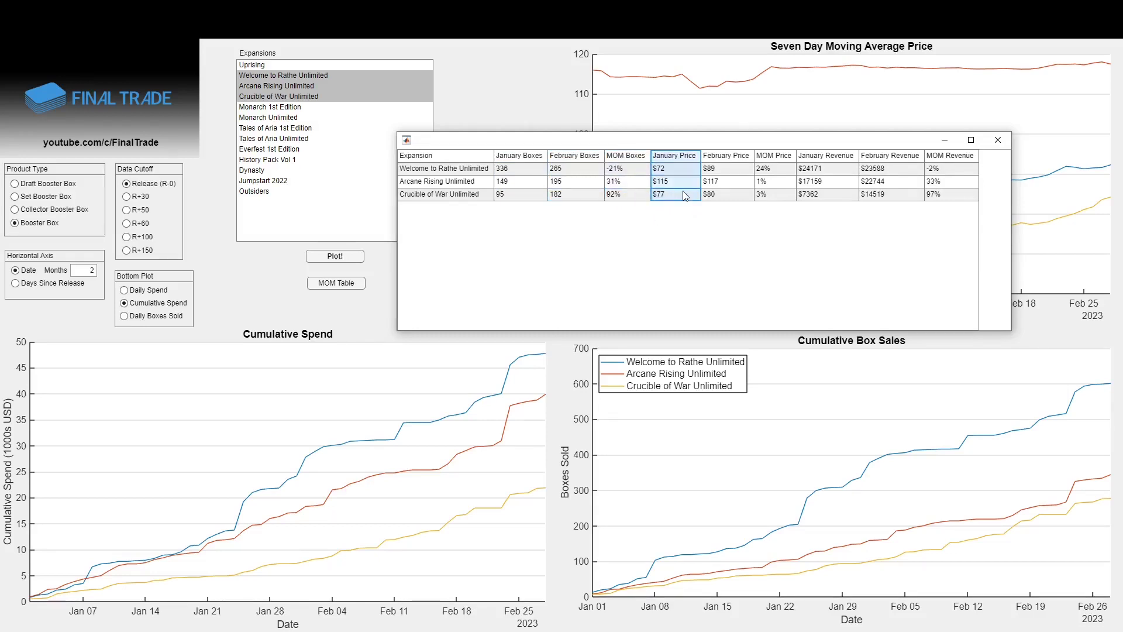
click(738, 172)
drag(738, 173, 770, 199)
Highlight MOM Price, January and February Revenue, MOM Revenue, and Welcome to Rathe Unlimited's boxes.
click(775, 181)
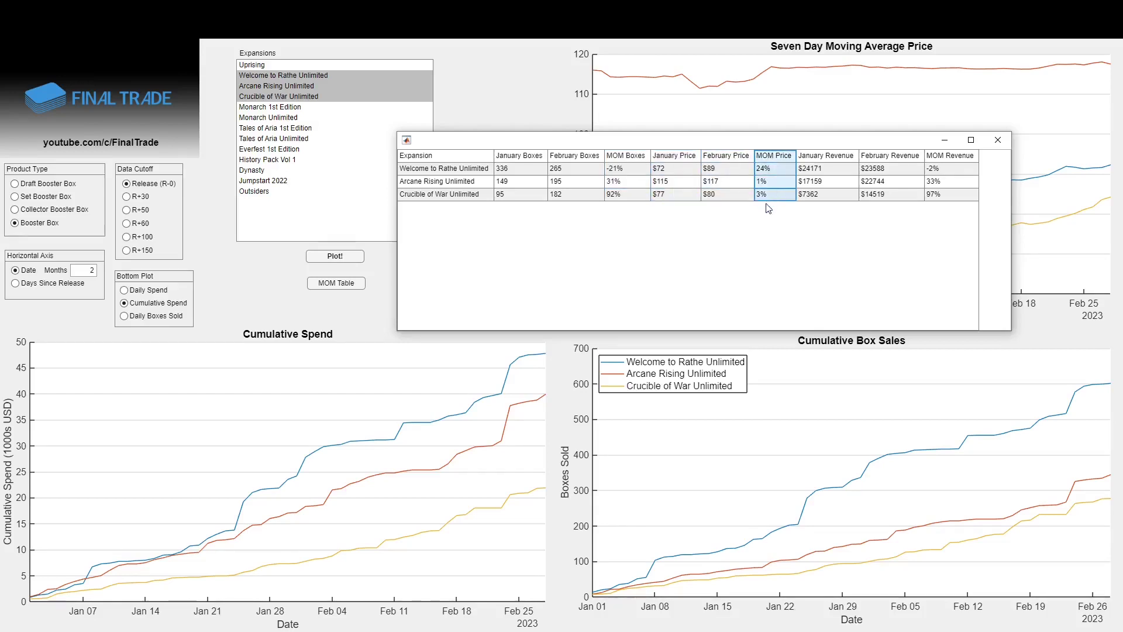
click(837, 169)
drag(837, 168, 847, 195)
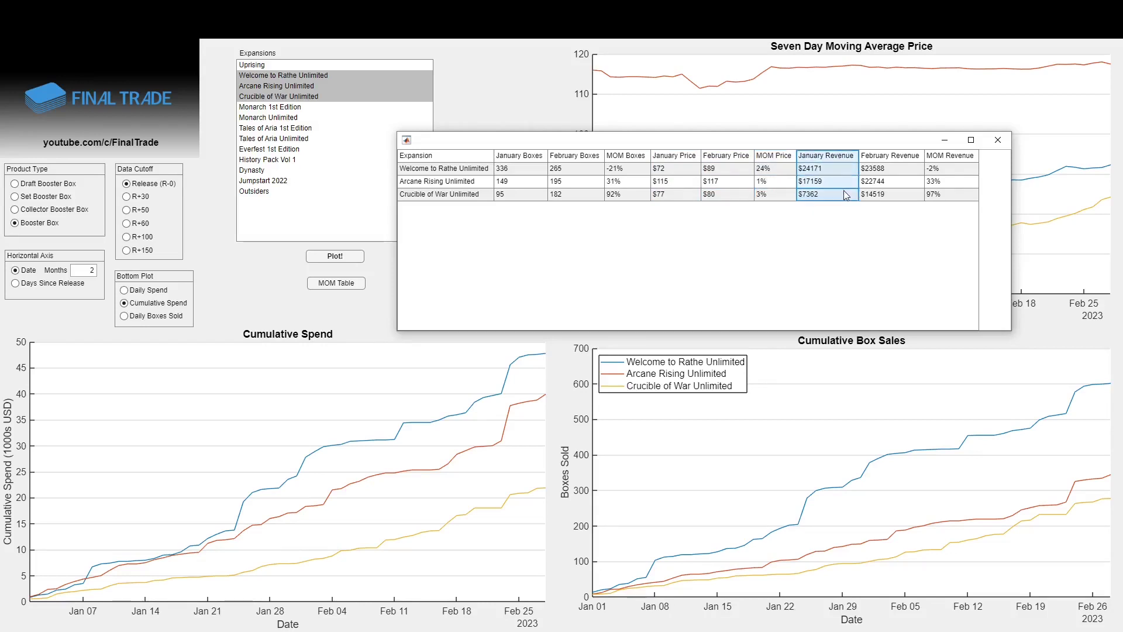
click(891, 159)
drag(892, 168, 906, 196)
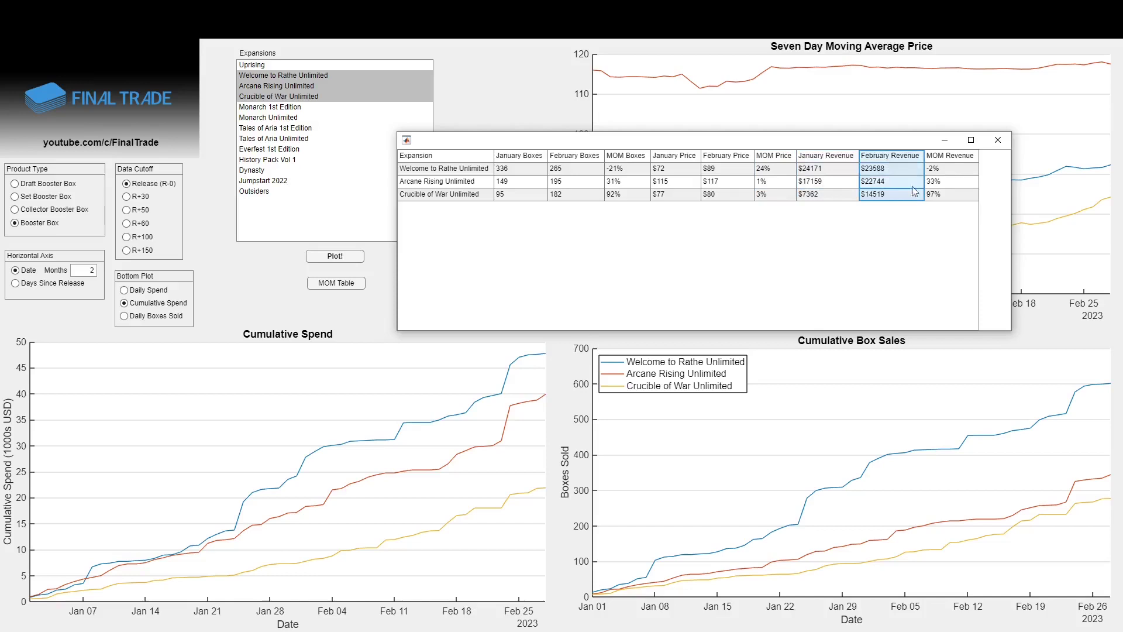
drag(952, 165, 953, 197)
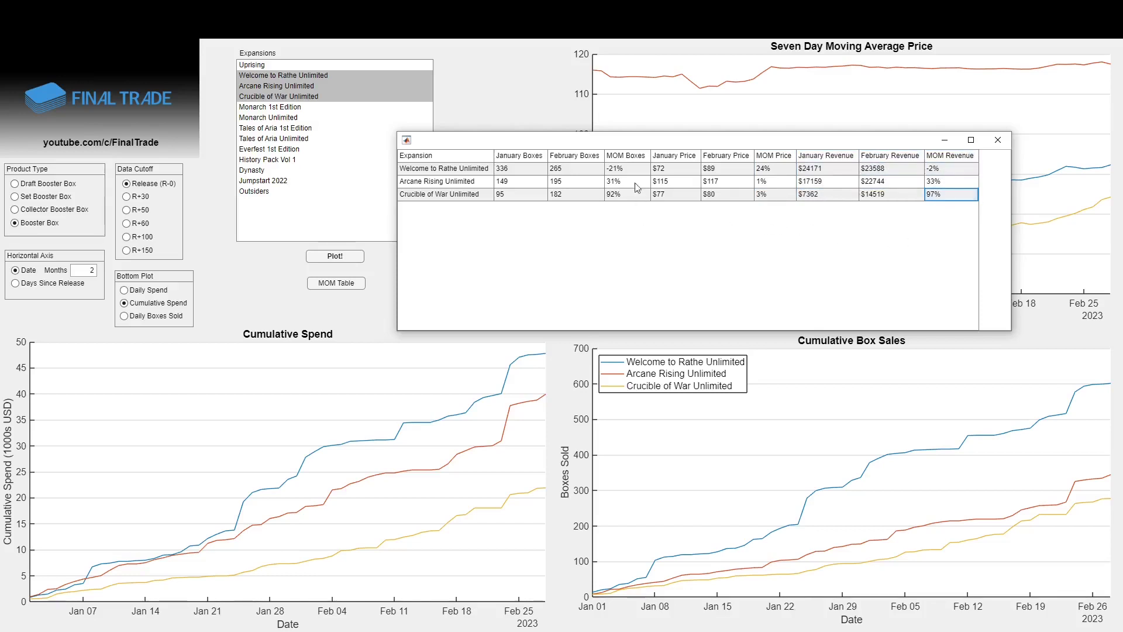
drag(635, 170, 533, 174)
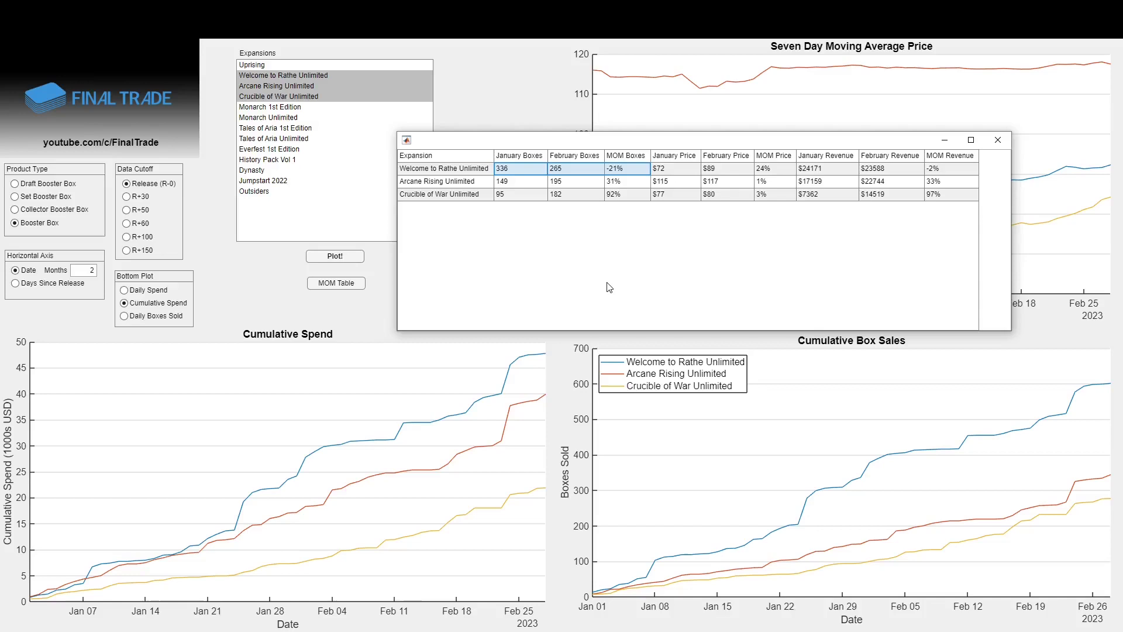
click(579, 170)
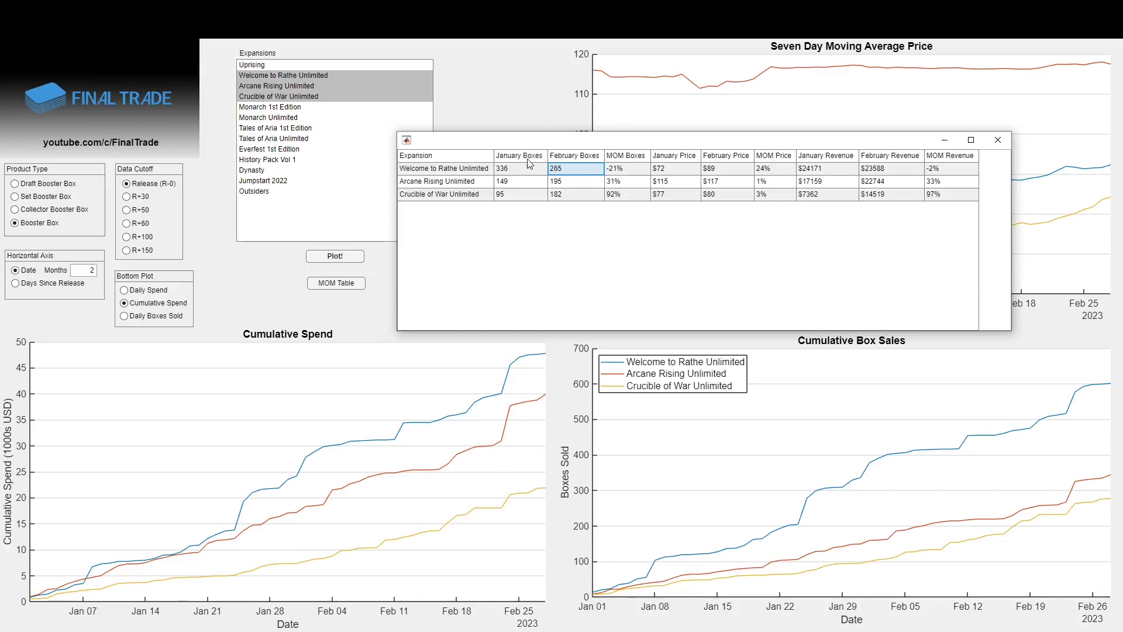
click(516, 172)
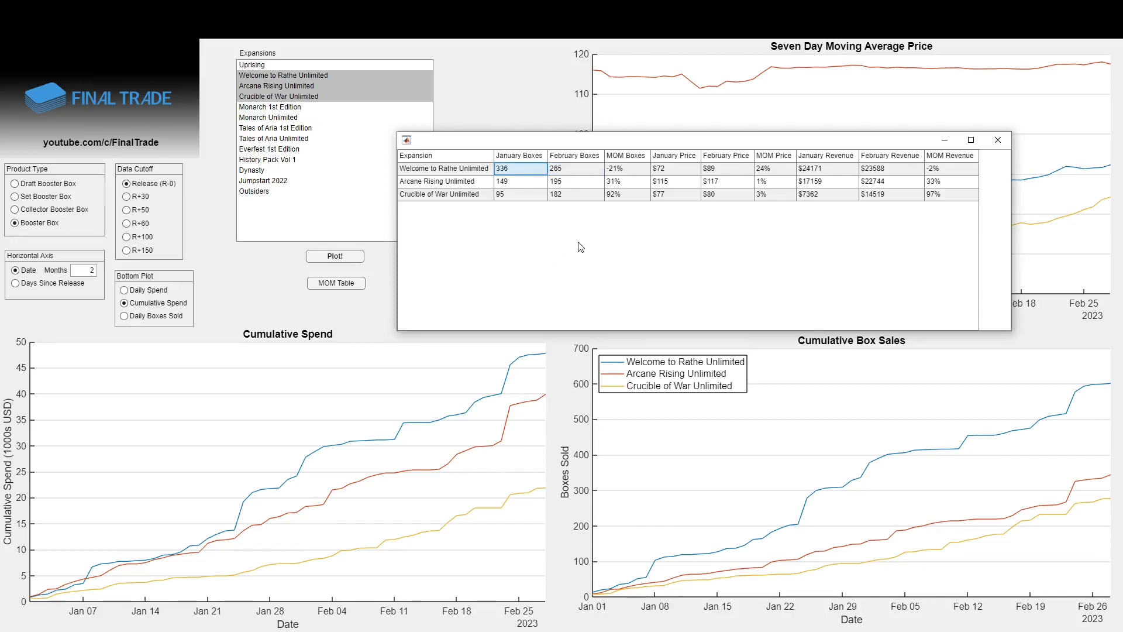
click(584, 171)
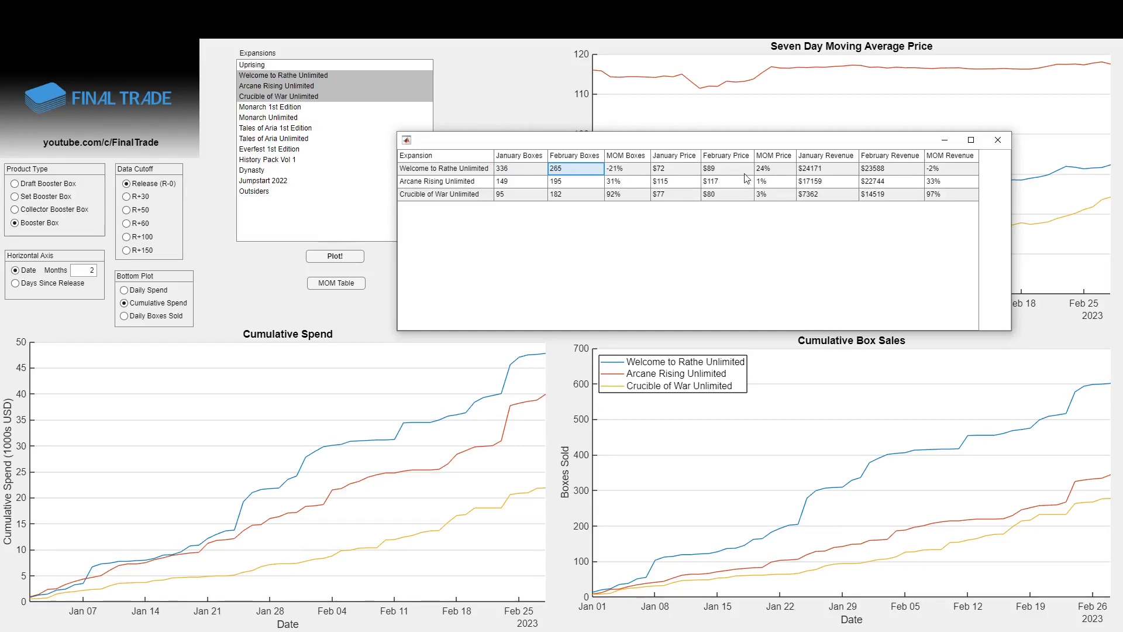
drag(775, 173, 682, 169)
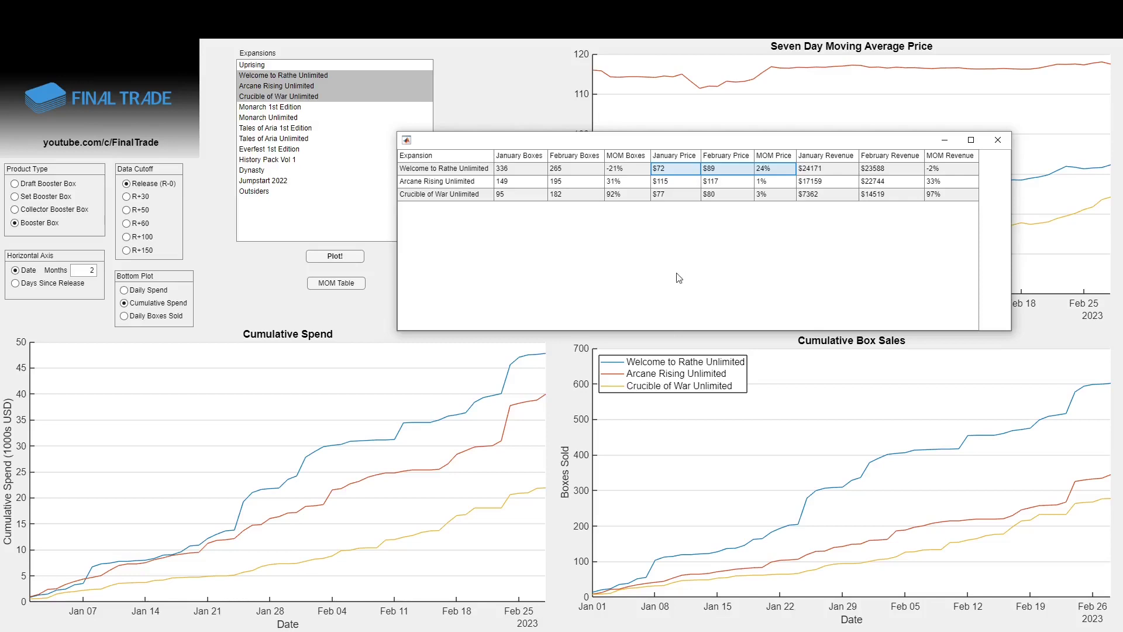
drag(541, 184, 645, 185)
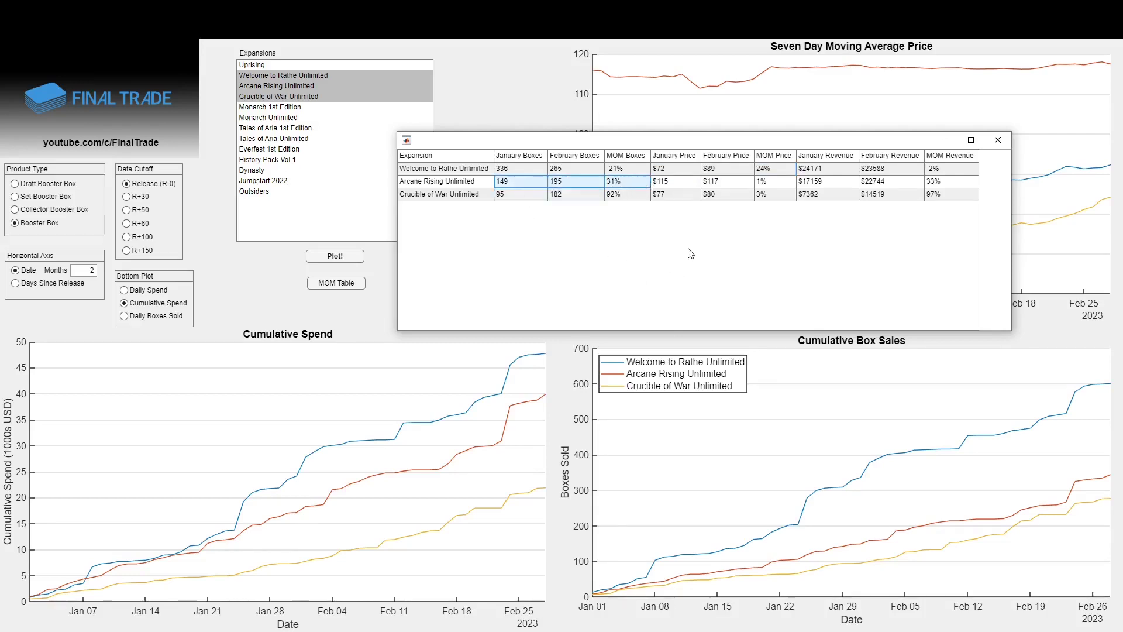
drag(725, 183, 691, 182)
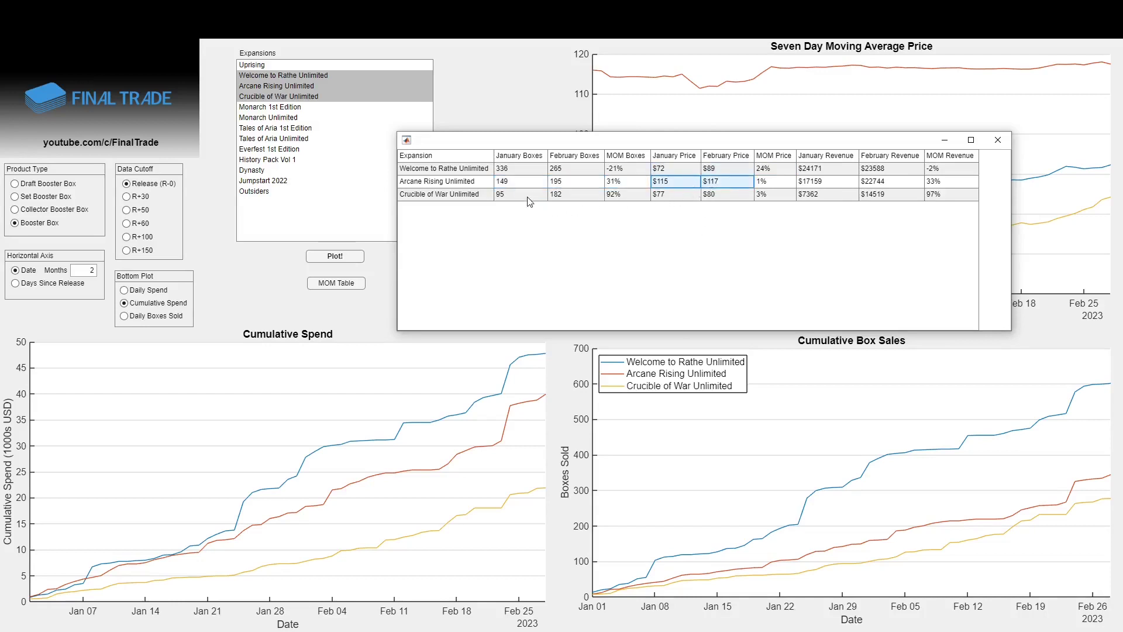
drag(528, 198, 569, 202)
click(575, 199)
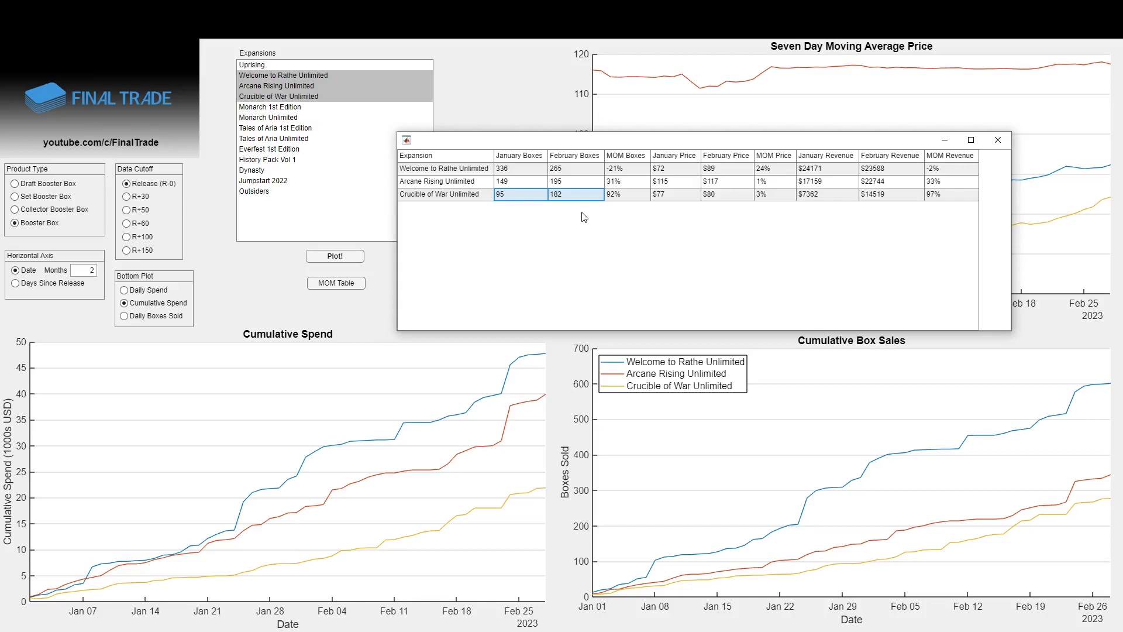
click(642, 197)
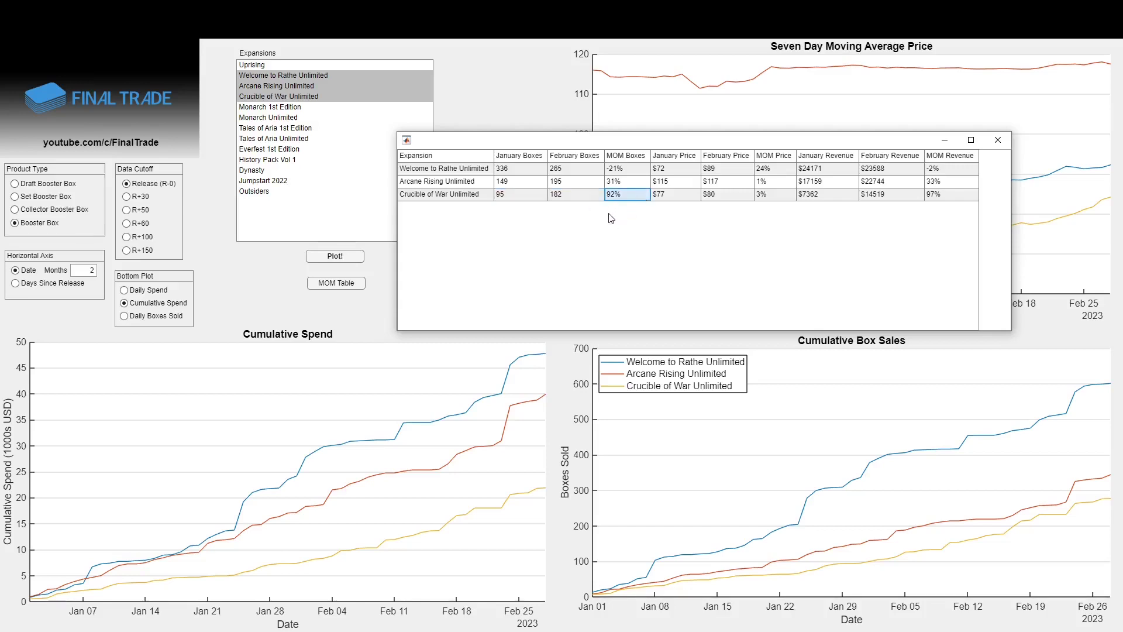
click(533, 195)
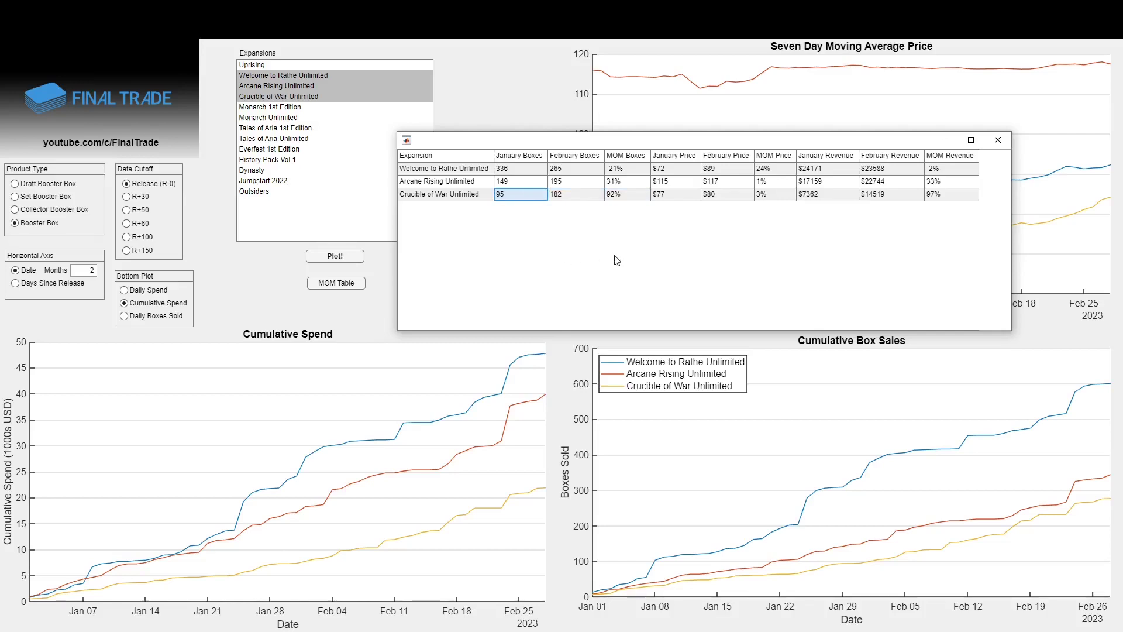
Select Monarch, Tales of Aria and Everfest 1st Edition and plot them.
click(281, 107)
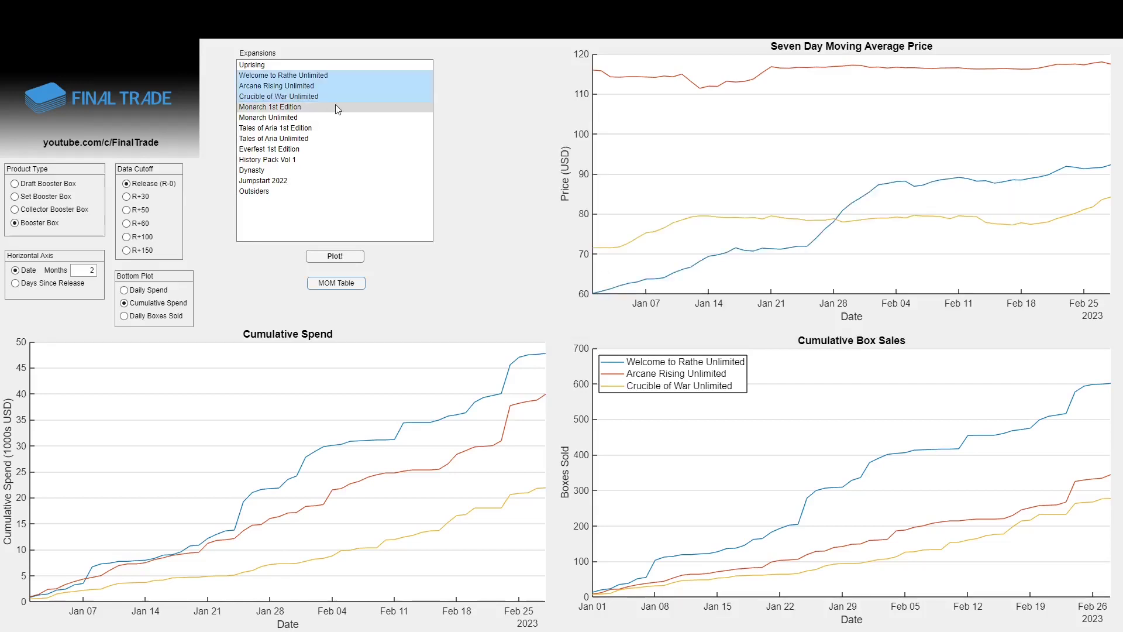
ctrl+click(316, 127)
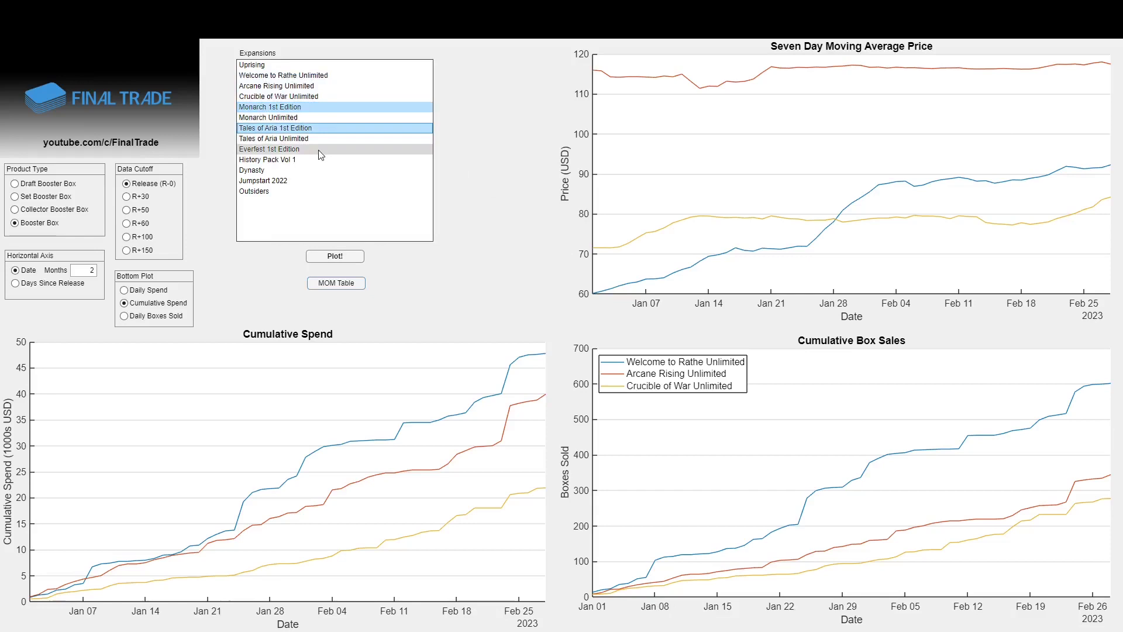
ctrl+click(325, 149)
click(331, 257)
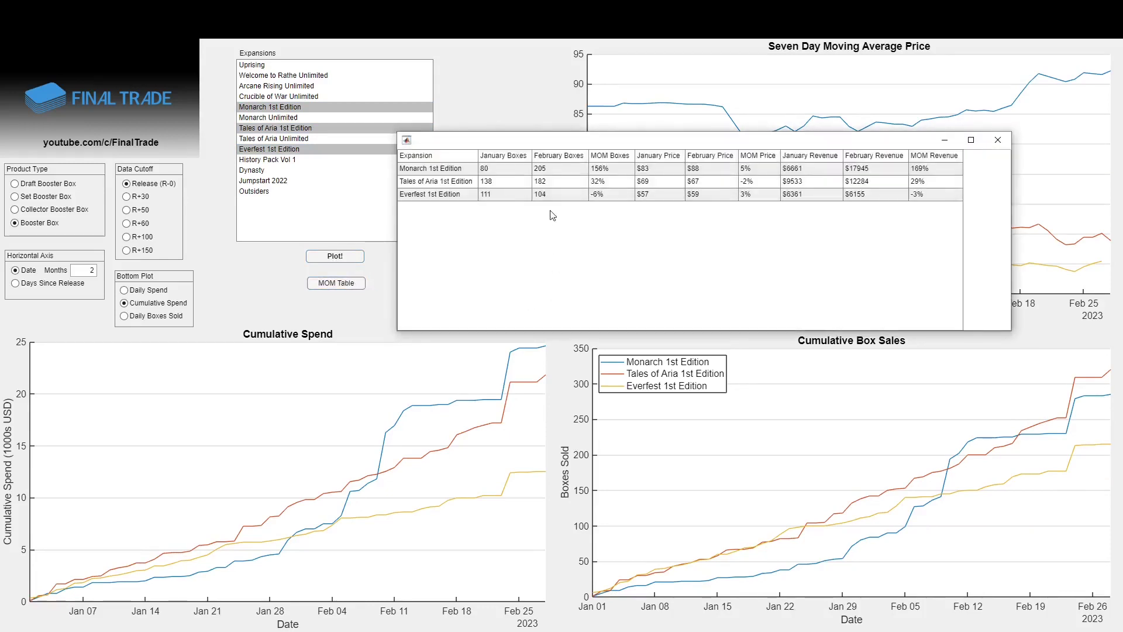
Highlight each 1st Edition set's boxes in the MOM table, then select the MOM Price column.
drag(514, 173, 608, 170)
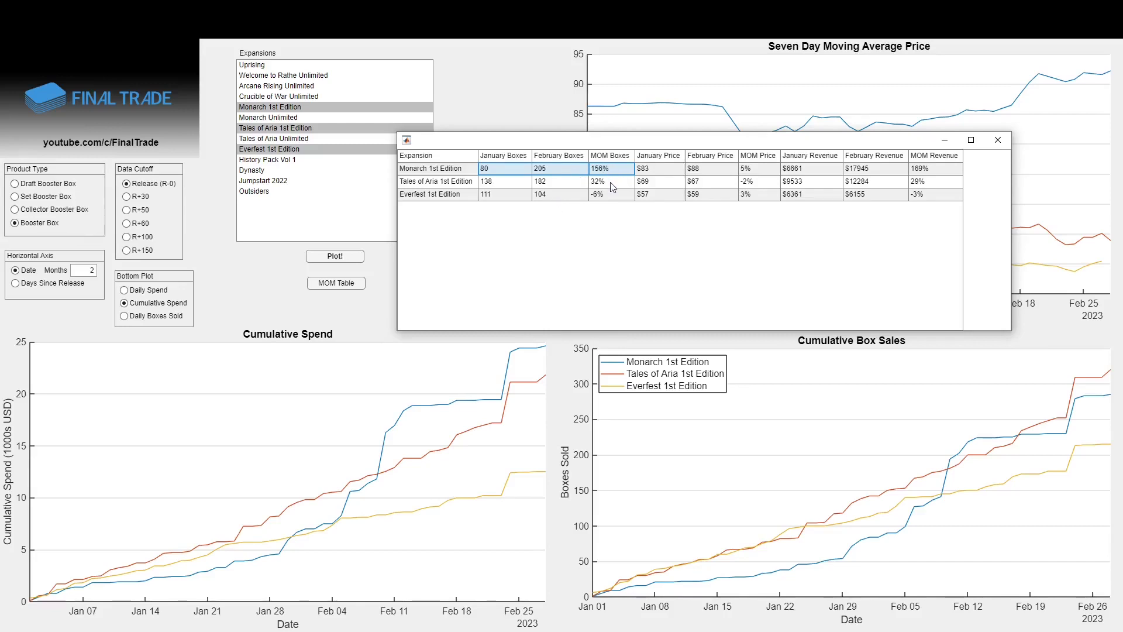
click(612, 185)
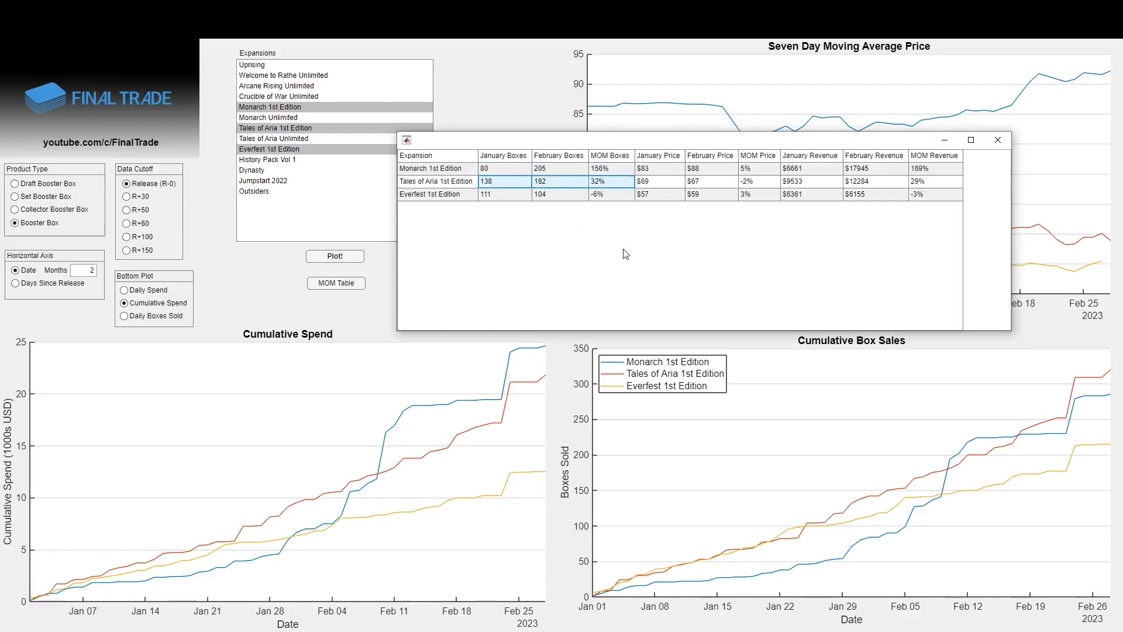
drag(615, 198, 506, 197)
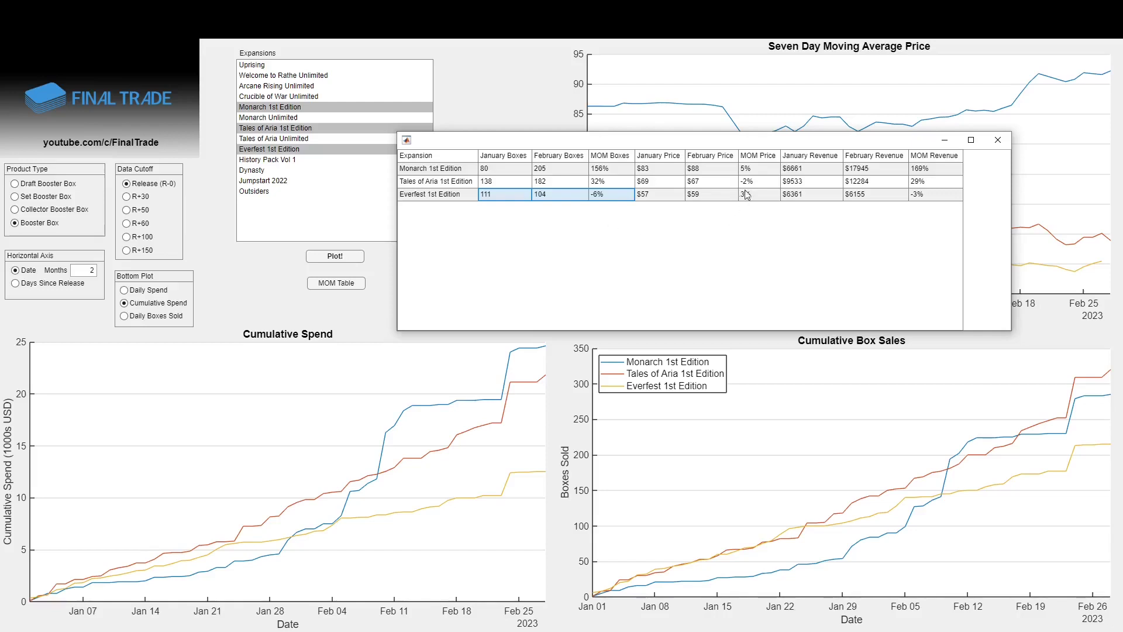
click(763, 159)
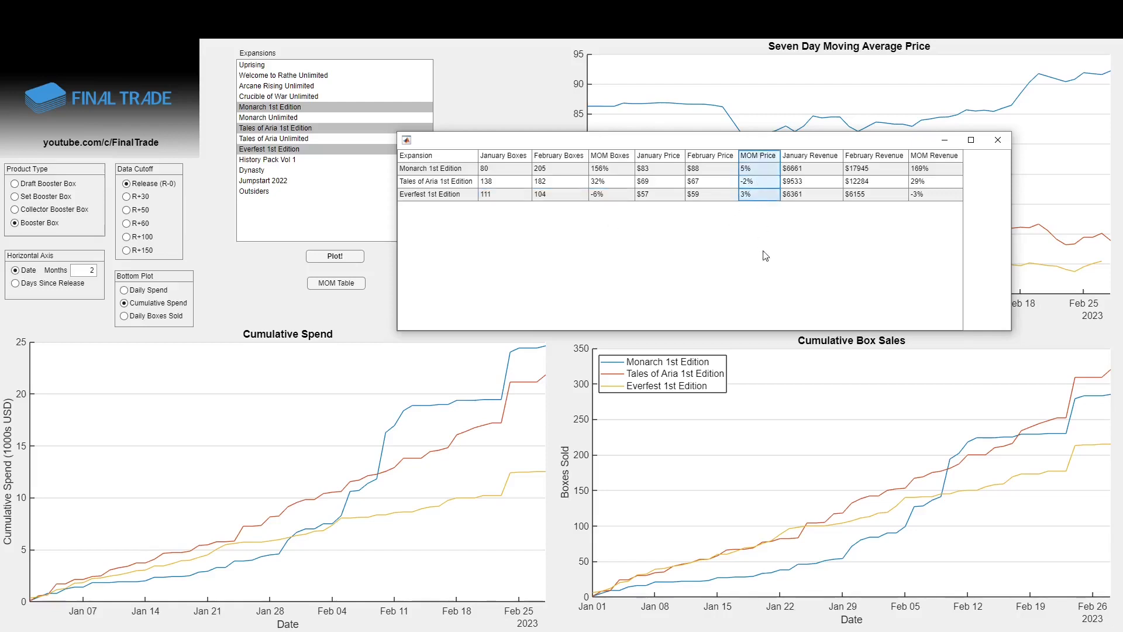
Close the table and plot Monarch 1st Edition against Monarch Unlimited.
click(998, 140)
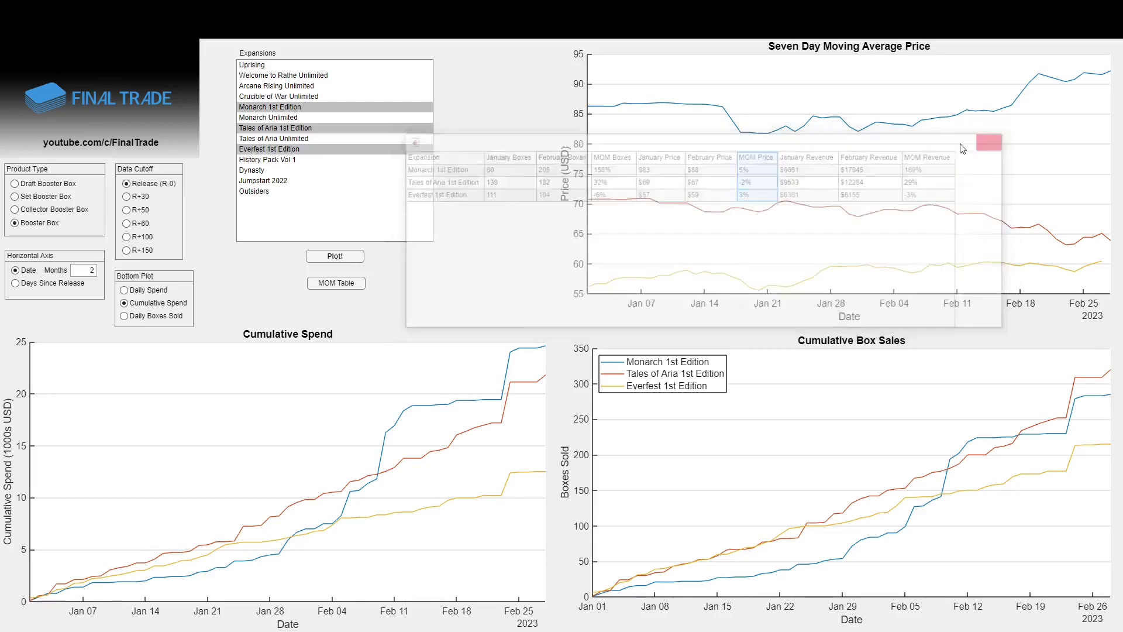
click(335, 108)
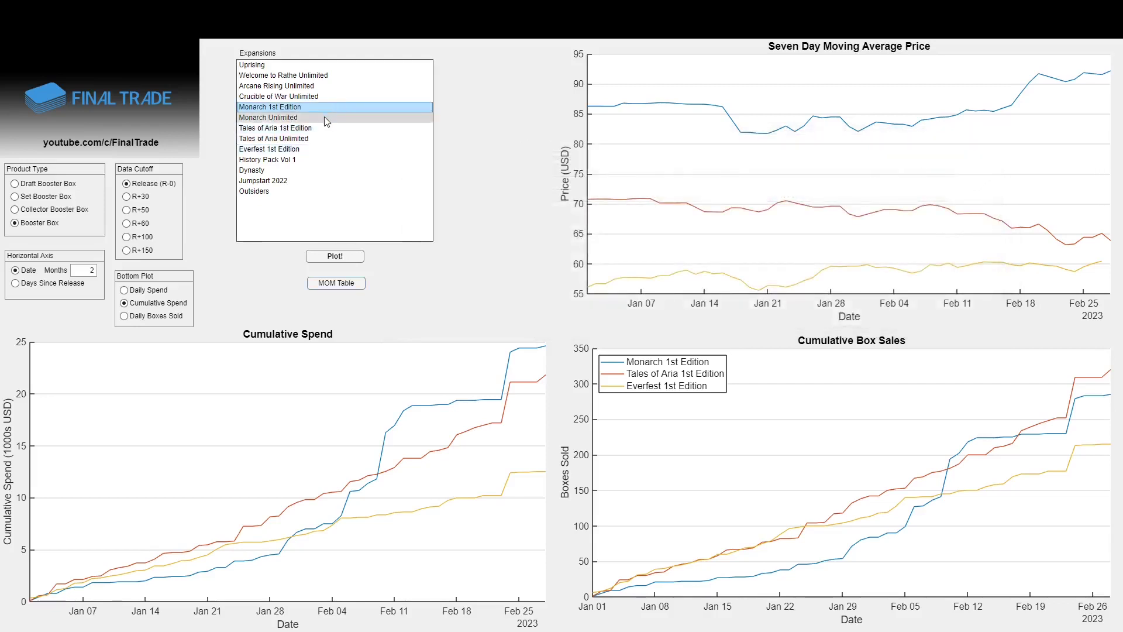
shift+click(326, 117)
click(335, 256)
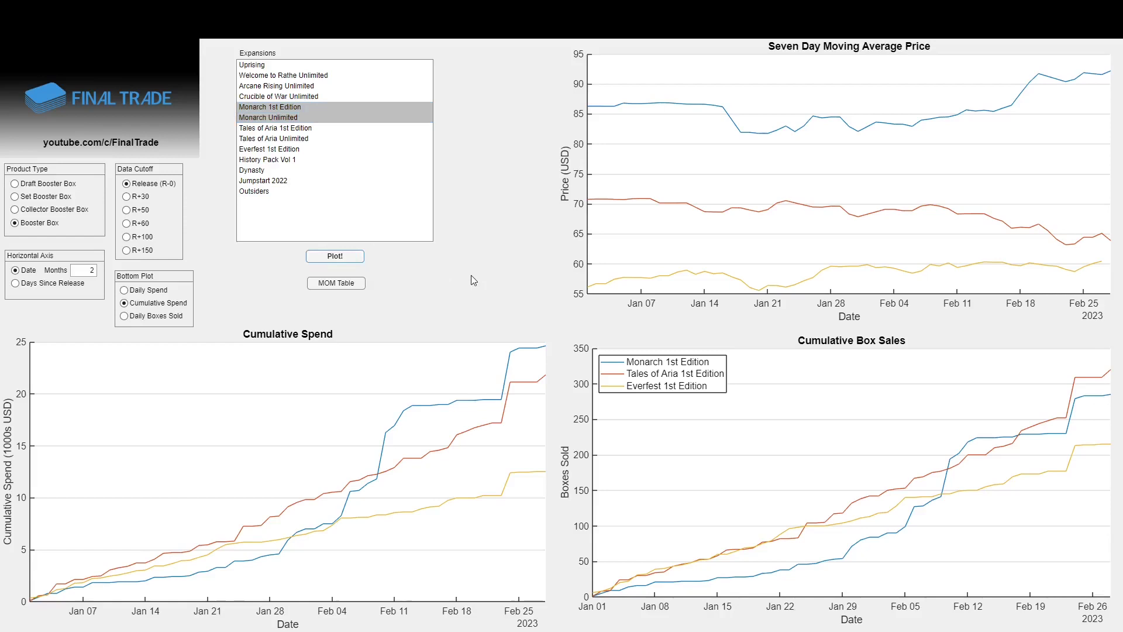
Open the MOM table, move it aside, and highlight Monarch Unlimited's boxes (96 to 108, up 13%).
click(331, 285)
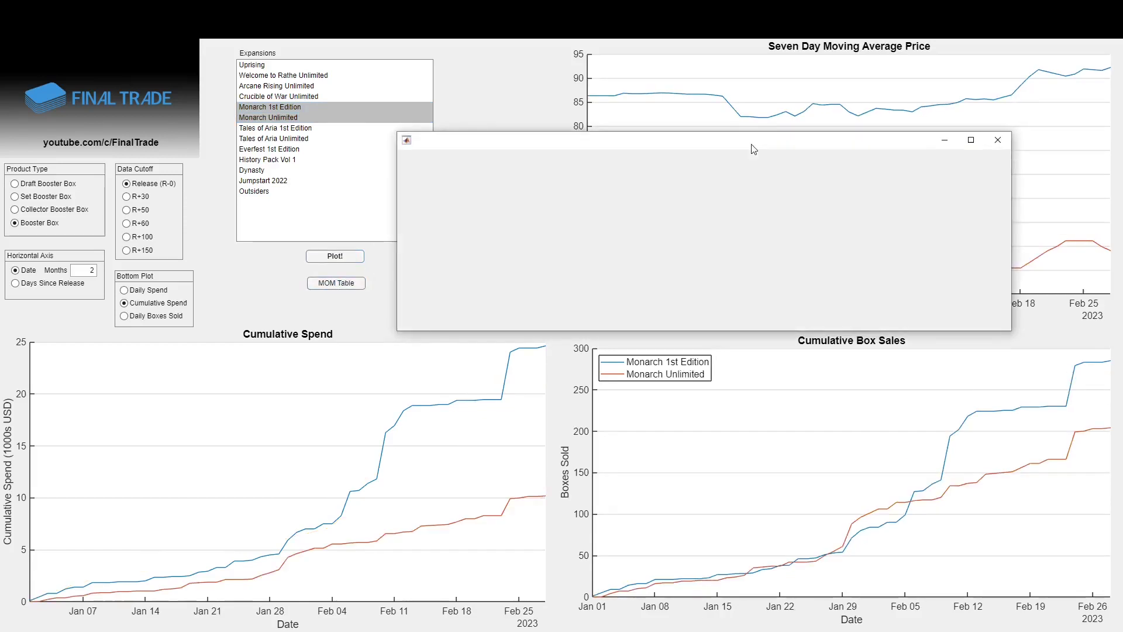
drag(754, 149, 534, 334)
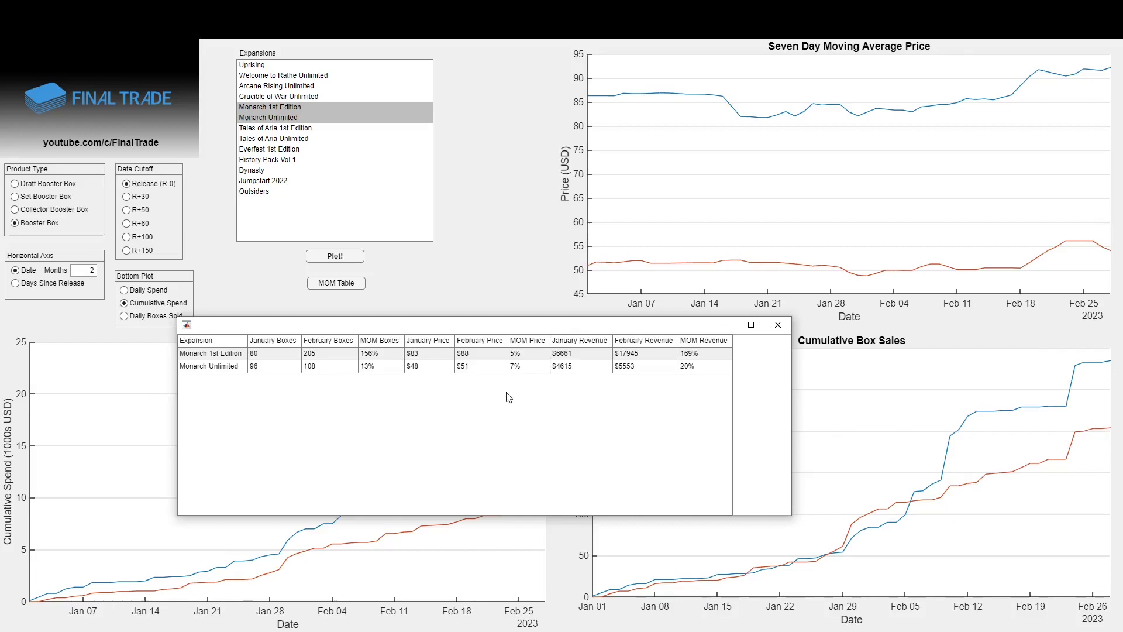
drag(230, 372, 376, 376)
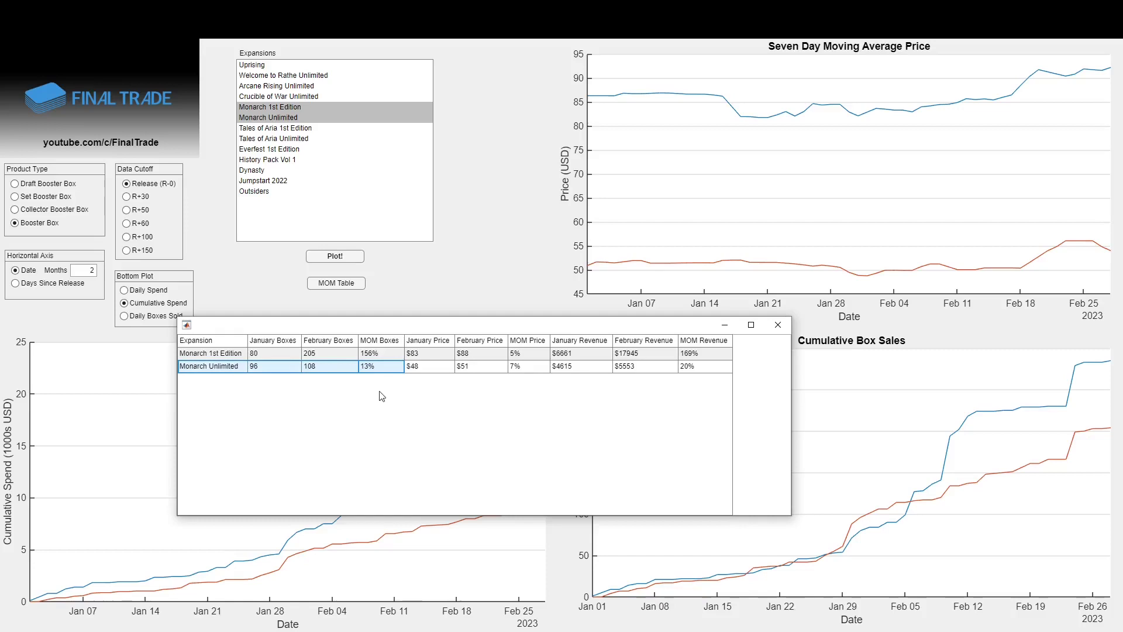
Close the old table and plot Tales of Aria 1st Edition and Tales of Aria Unlimited.
click(778, 325)
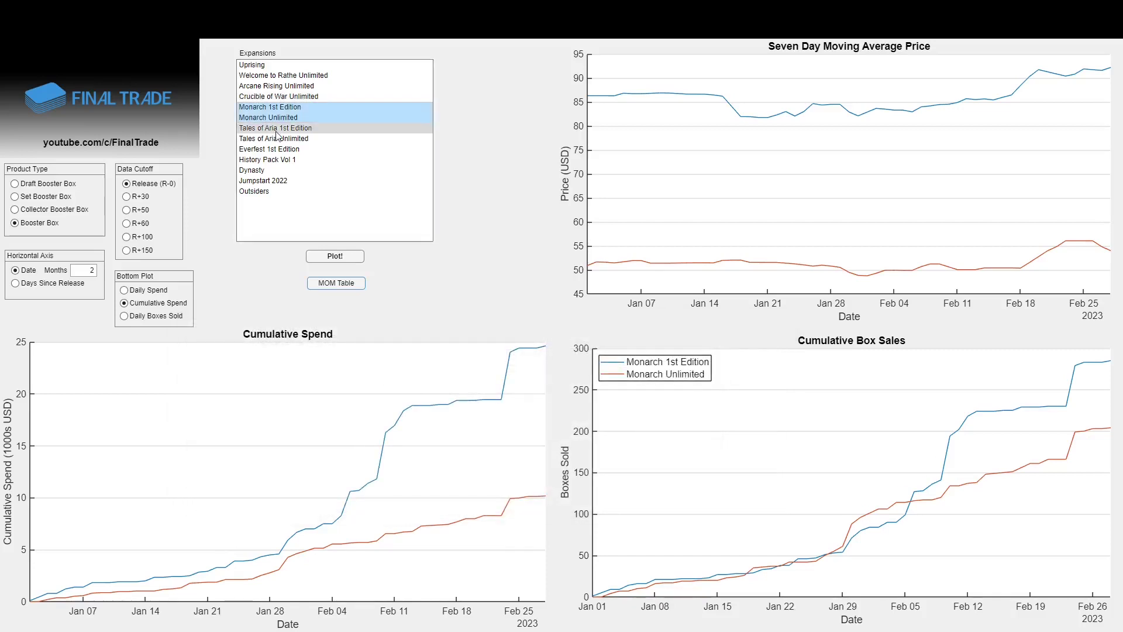
drag(263, 128, 264, 138)
click(338, 257)
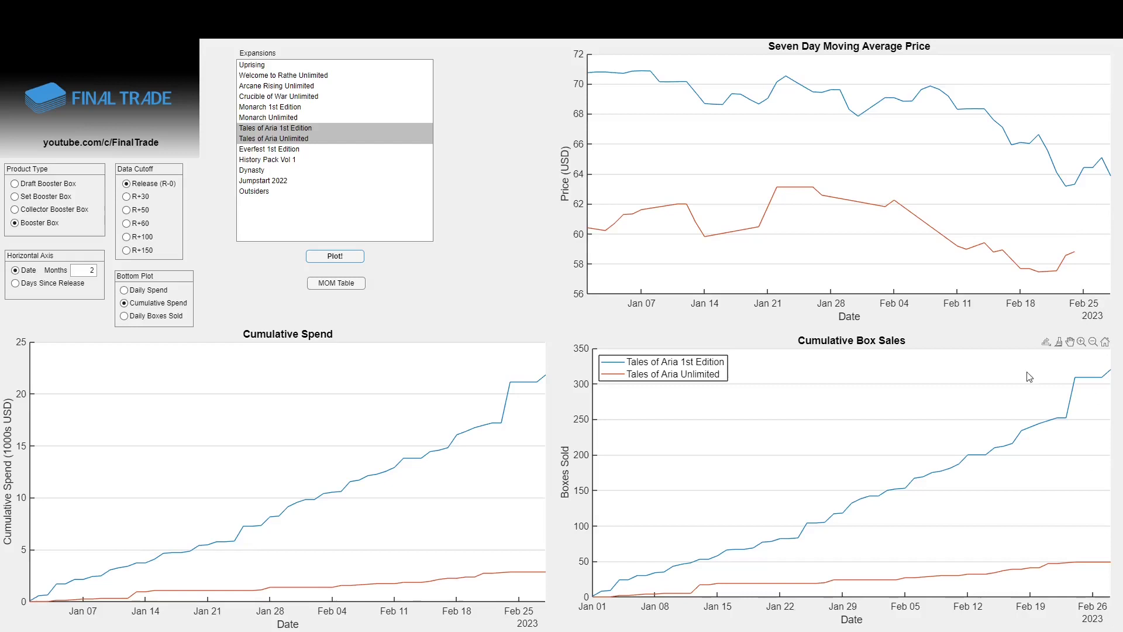
Review the Tales of Aria MOM table's Unlimited boxes and MOM Price, then close it.
click(354, 286)
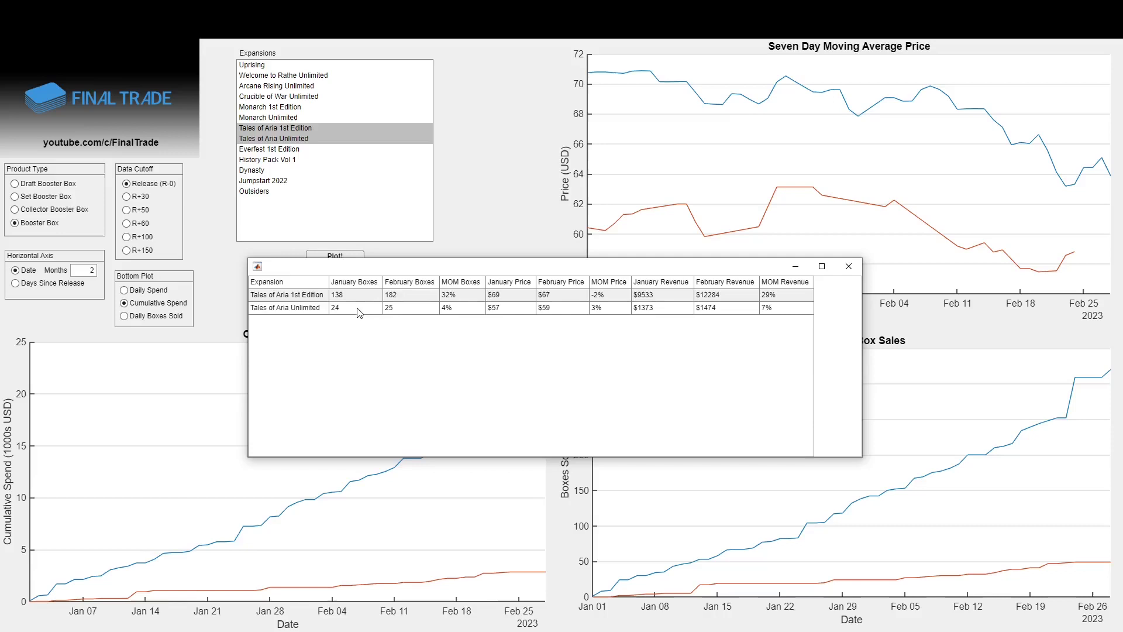
drag(361, 310, 451, 313)
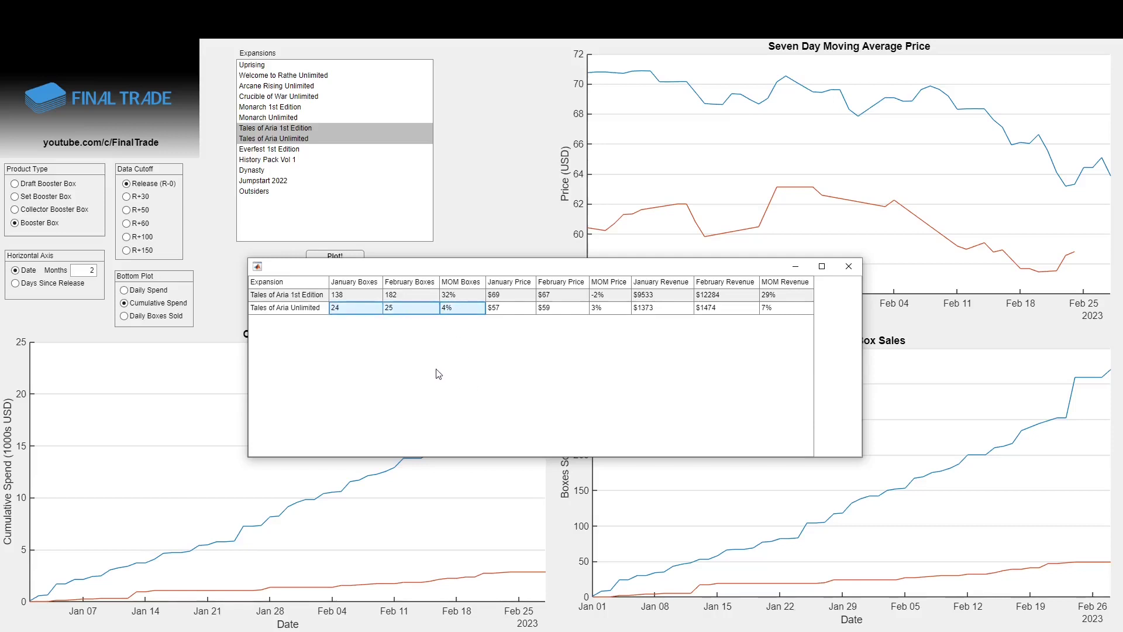
click(617, 288)
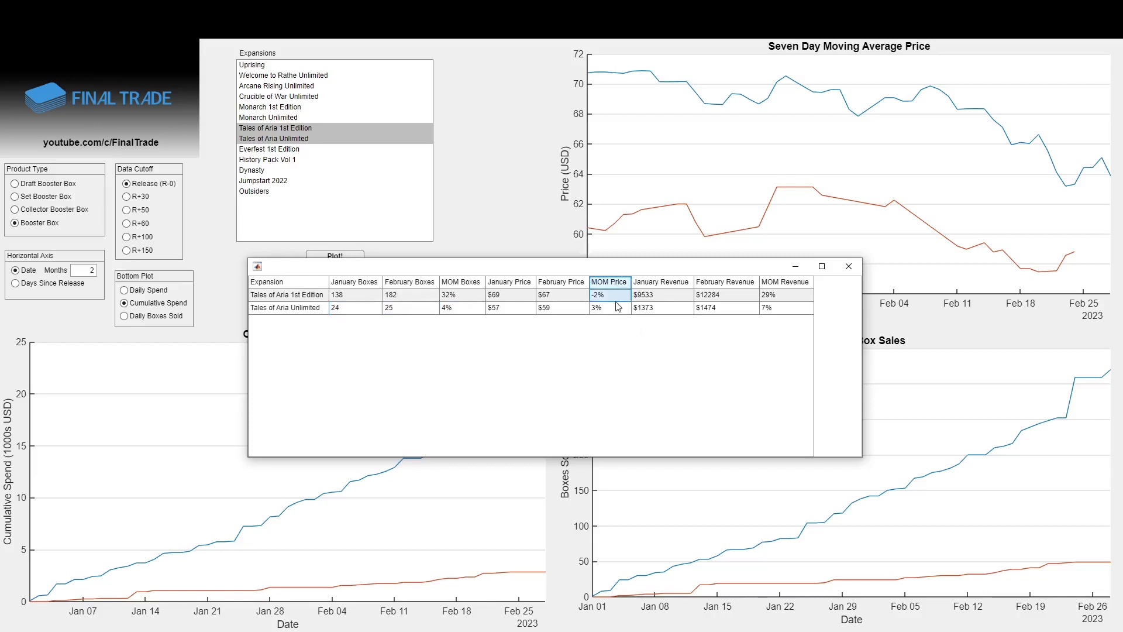
click(849, 266)
Select History Pack Vol 1 and plot it.
click(325, 148)
click(324, 159)
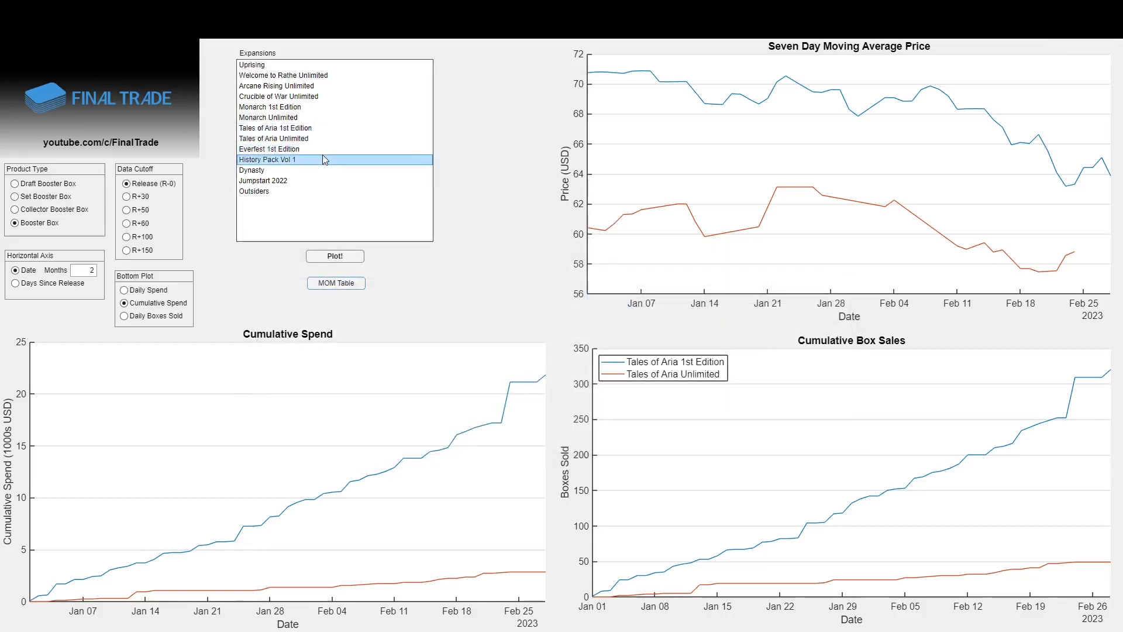
click(344, 258)
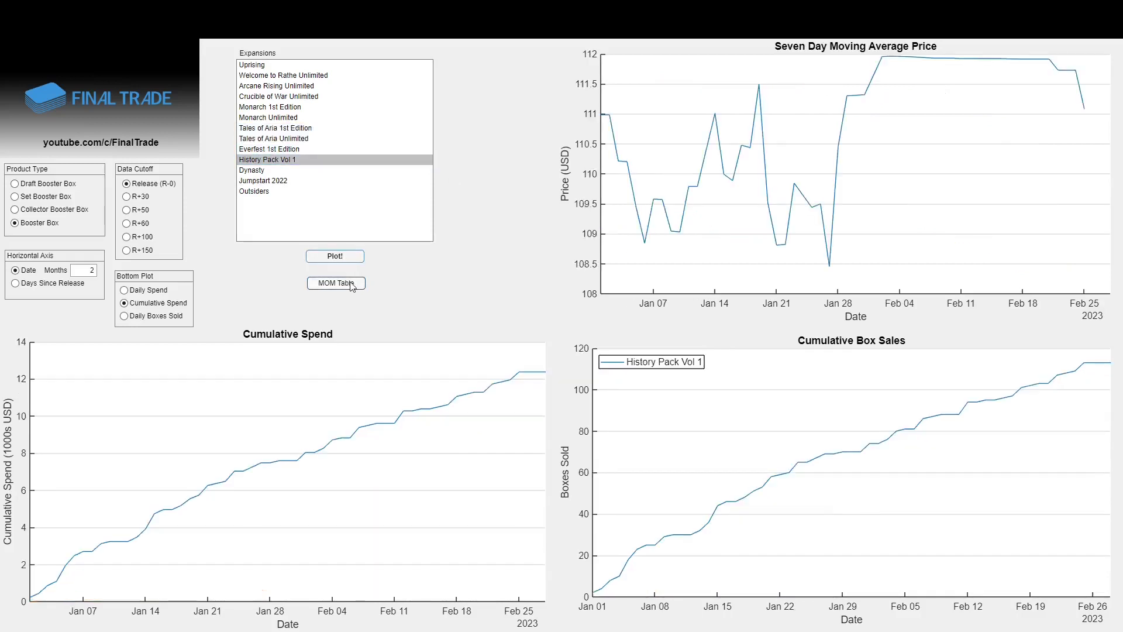
Open History Pack's MOM table, move it aside, and highlight its boxes and 3% MOM Price.
click(353, 285)
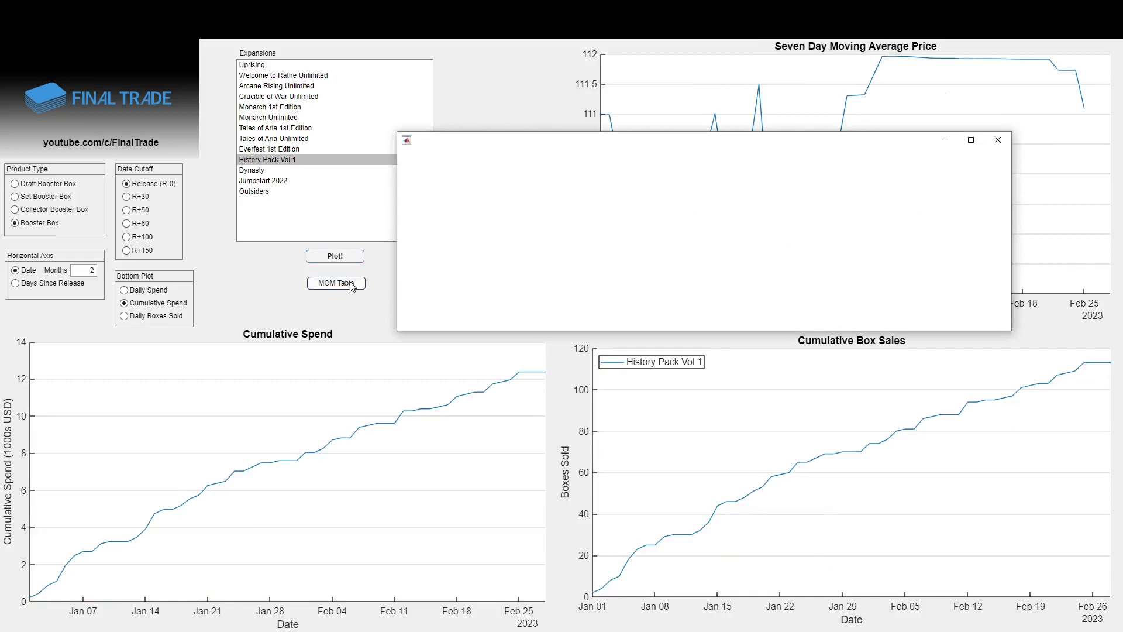
drag(556, 143, 393, 287)
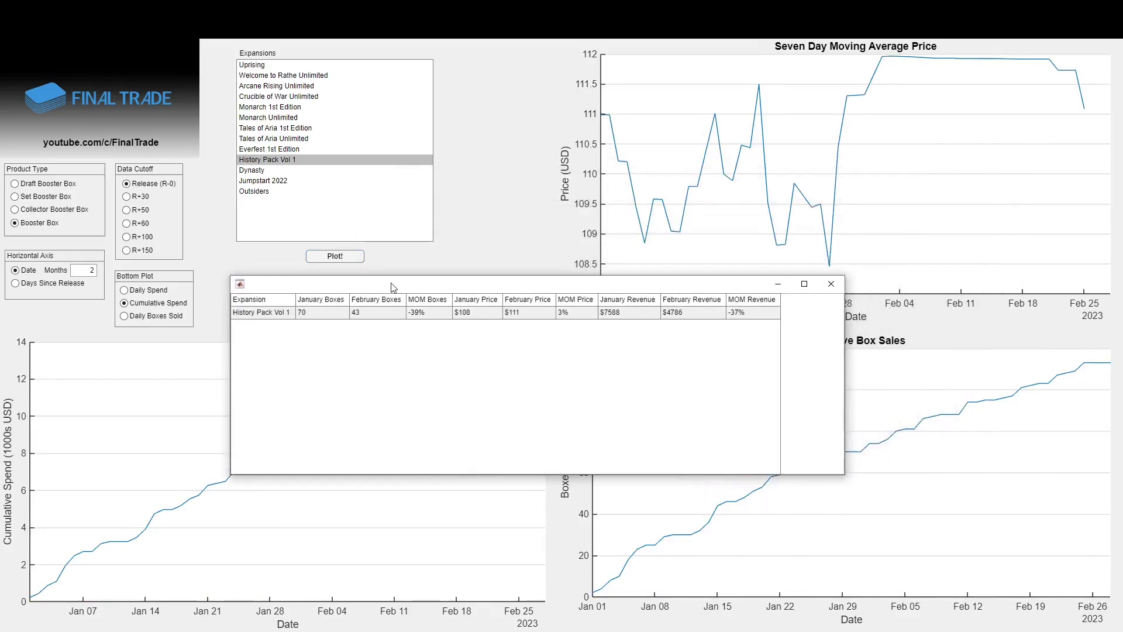
drag(316, 313, 429, 327)
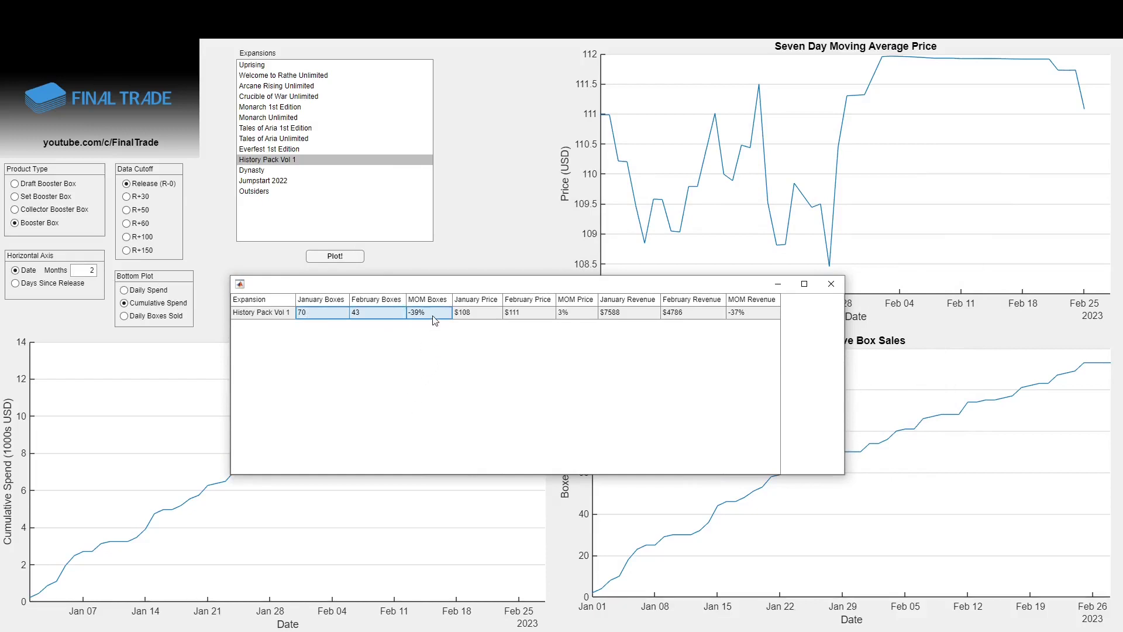
click(588, 315)
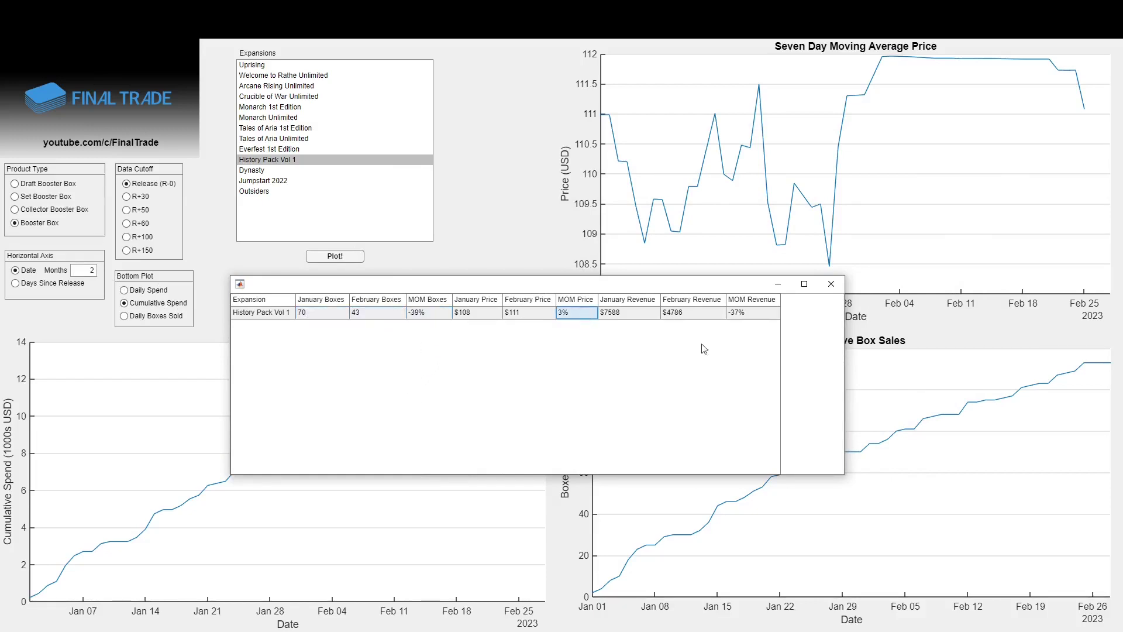
Close the table and replot with Months 0 for the full April 2022–March 2023 history.
click(839, 289)
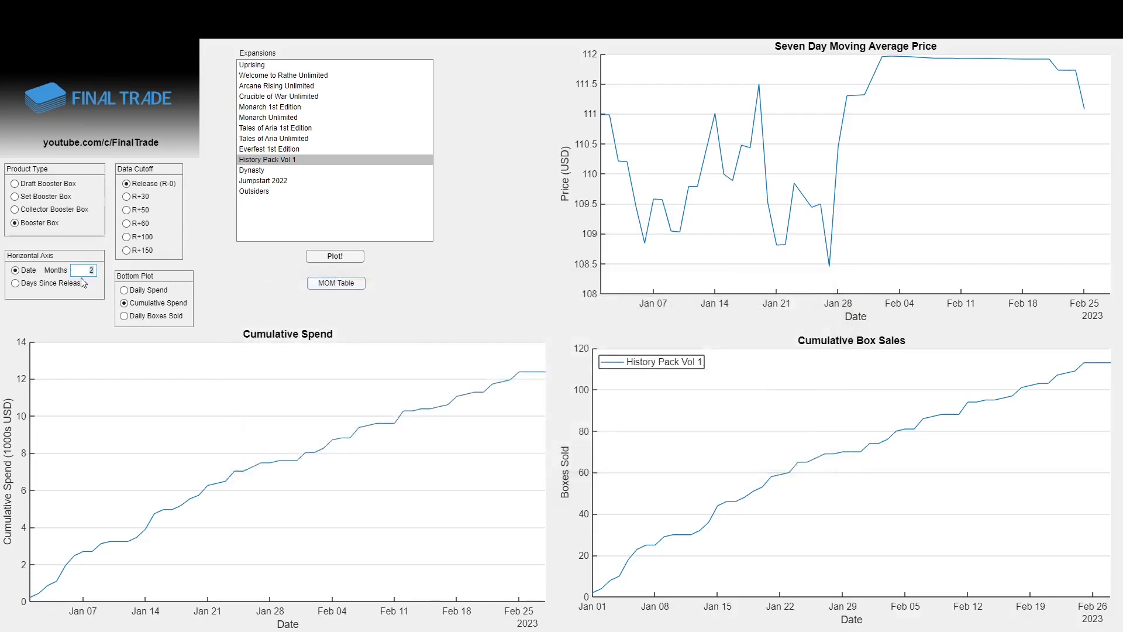
text(0)
click(331, 256)
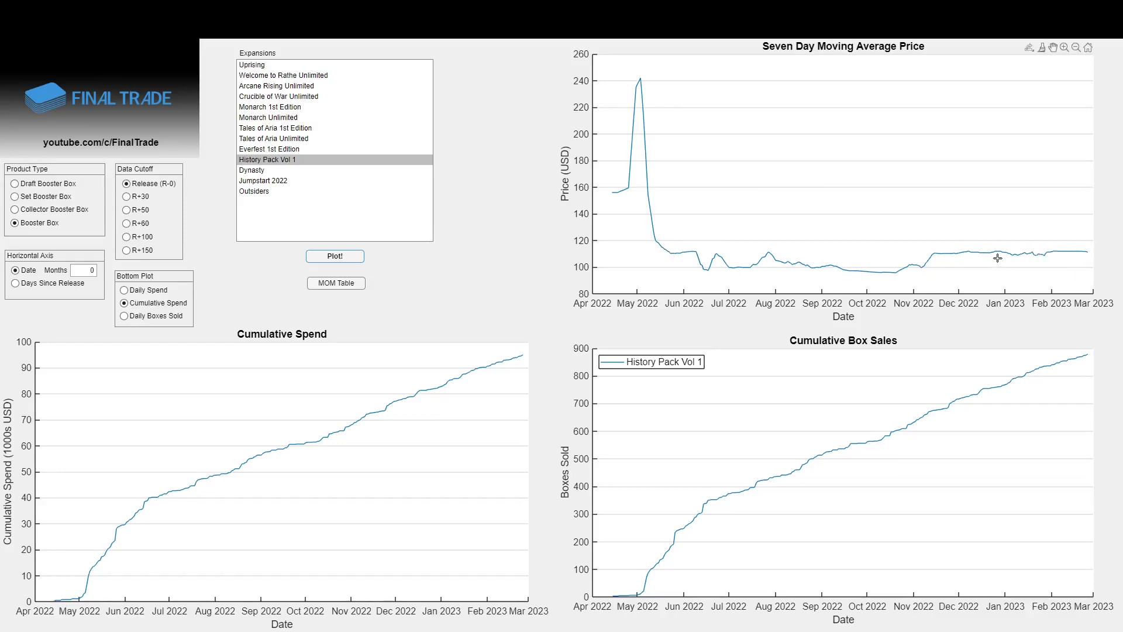
Select Uprising, Dynasty and Outsiders, set Months to 1, and plot them.
click(313, 66)
ctrl+click(313, 170)
ctrl+click(317, 191)
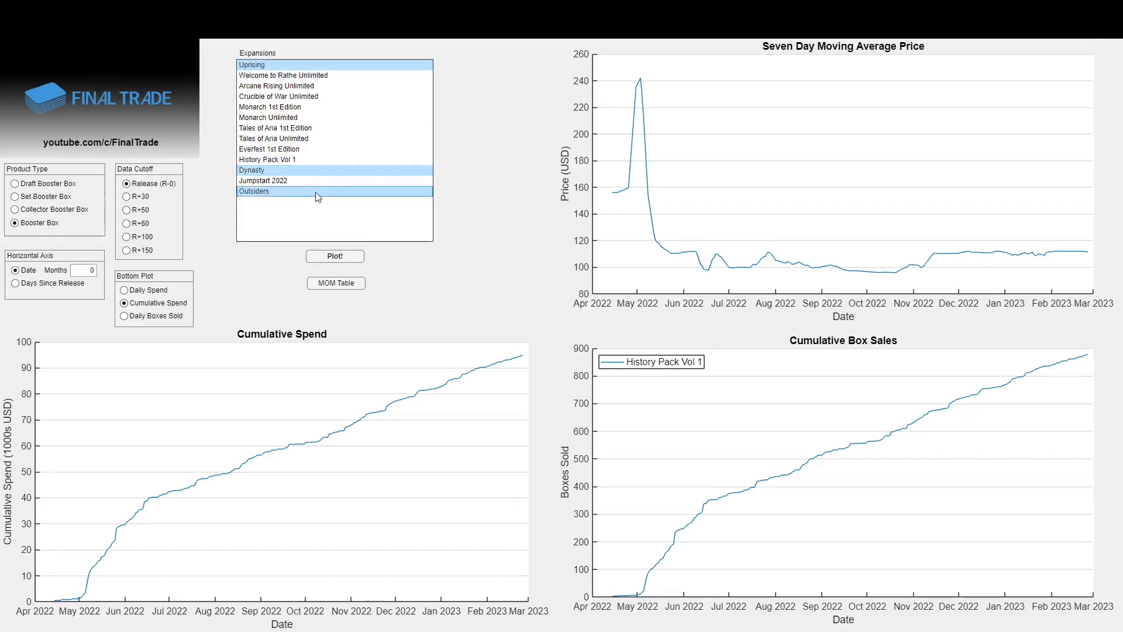
double_click(88, 273)
text(1)
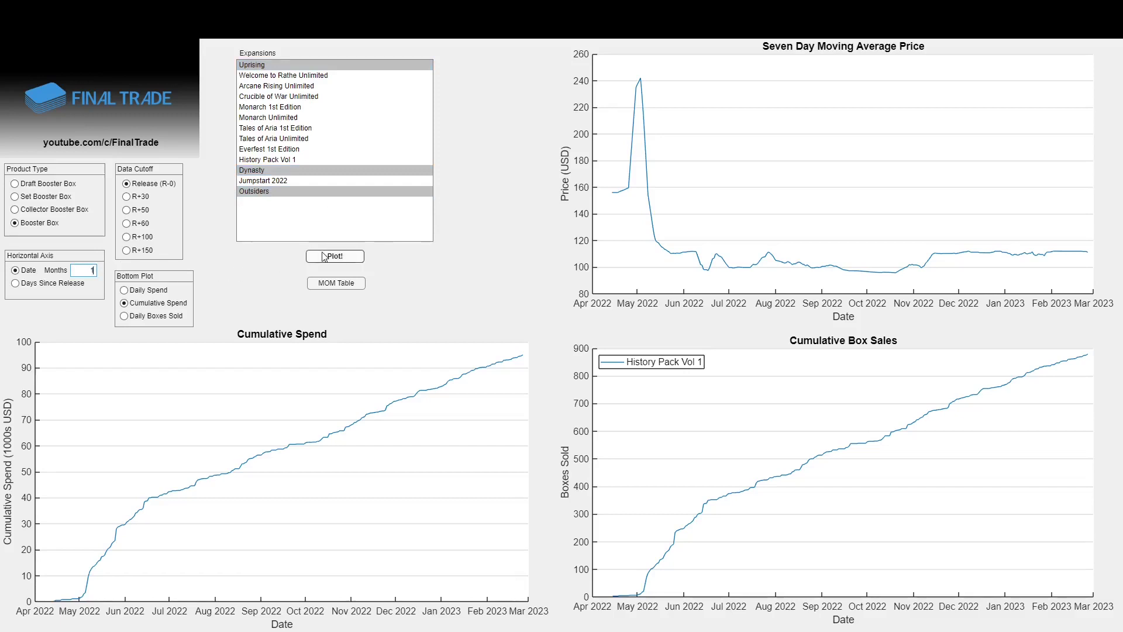
click(332, 259)
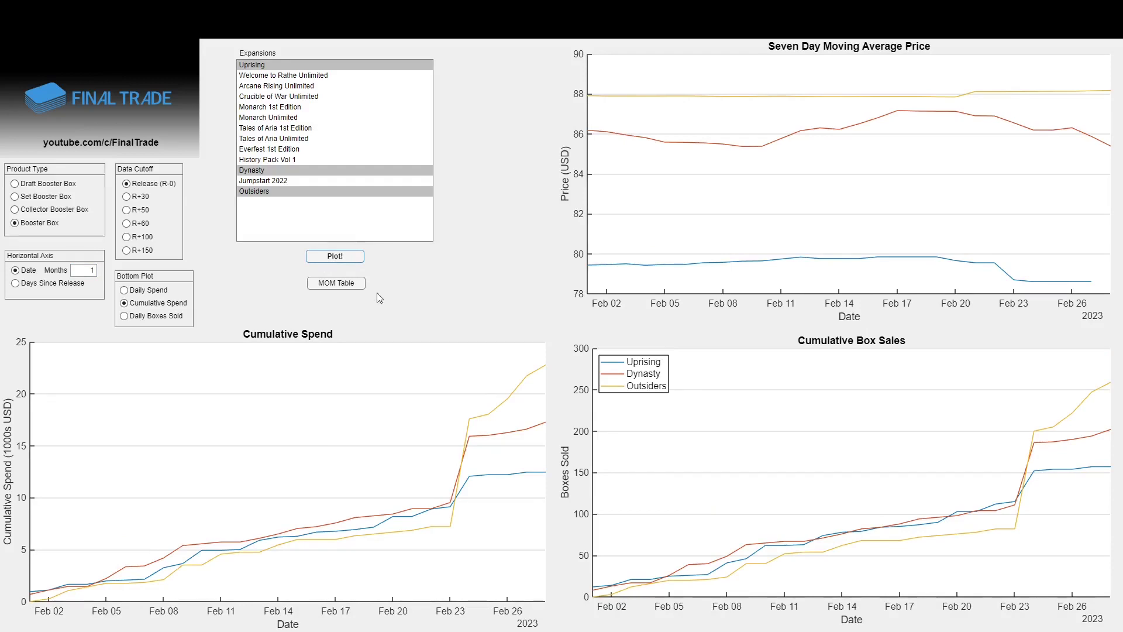
Open the MOM table and highlight Outsiders' row: January boxes 0, boxes change Inf%.
click(356, 286)
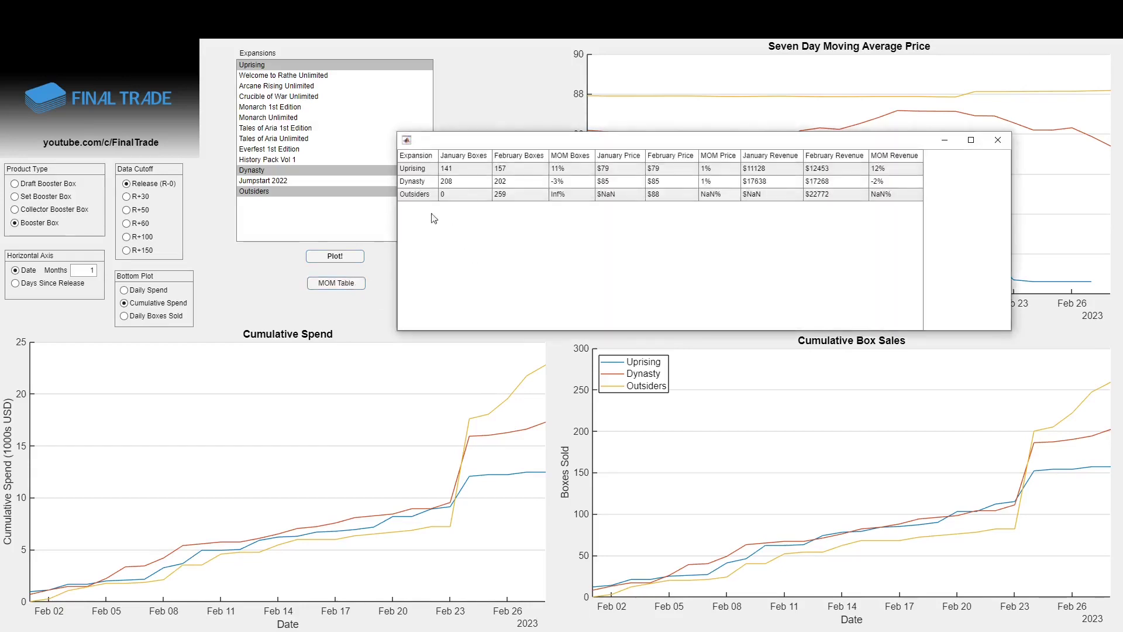
drag(419, 202, 926, 218)
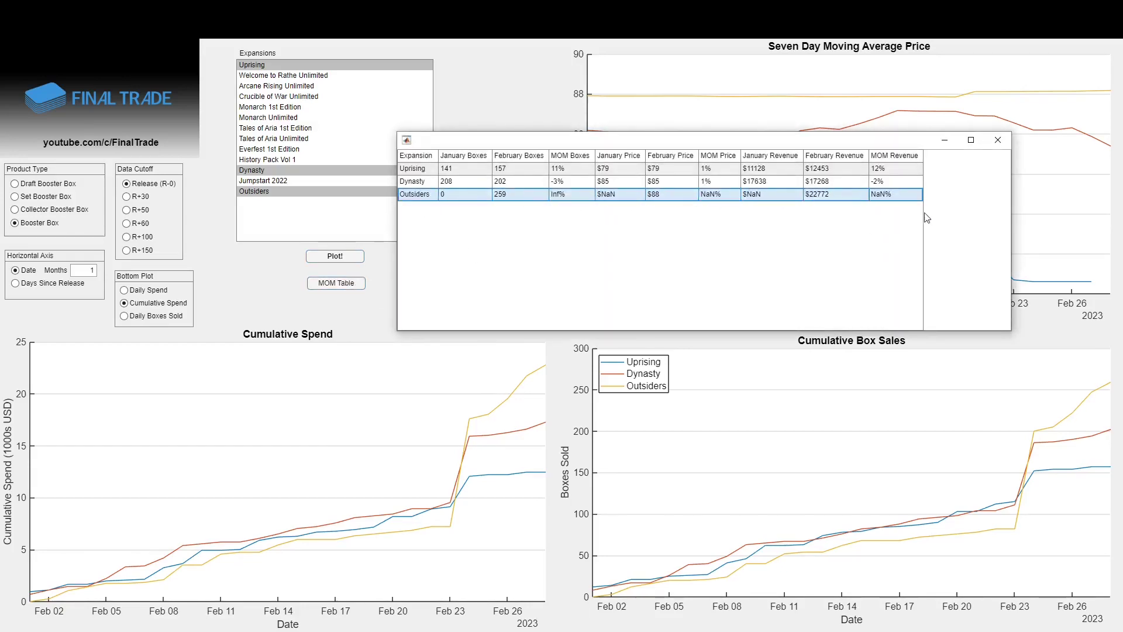
click(456, 198)
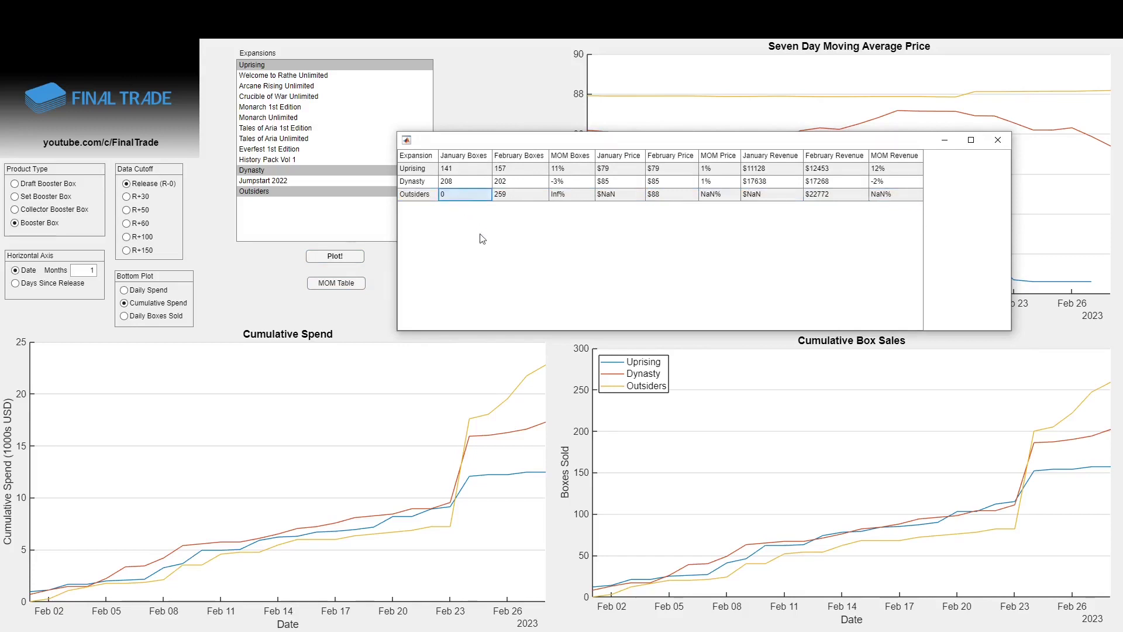
click(585, 199)
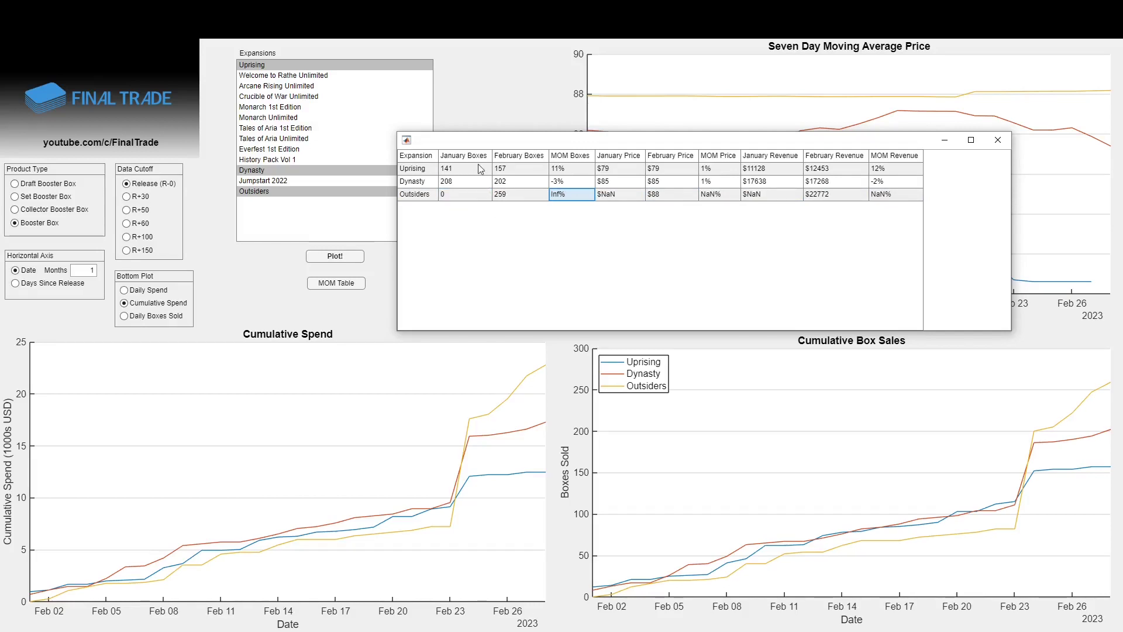
Highlight Uprising's 11% and Dynasty's -3% boxes changes and their MOM Price values.
drag(480, 171, 578, 191)
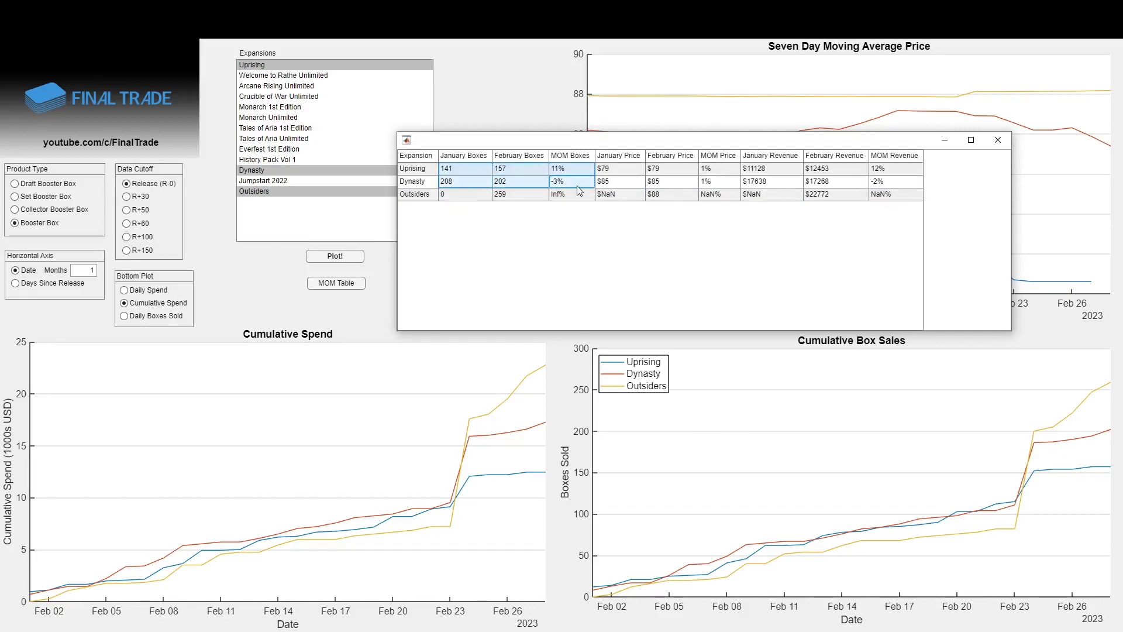
click(575, 172)
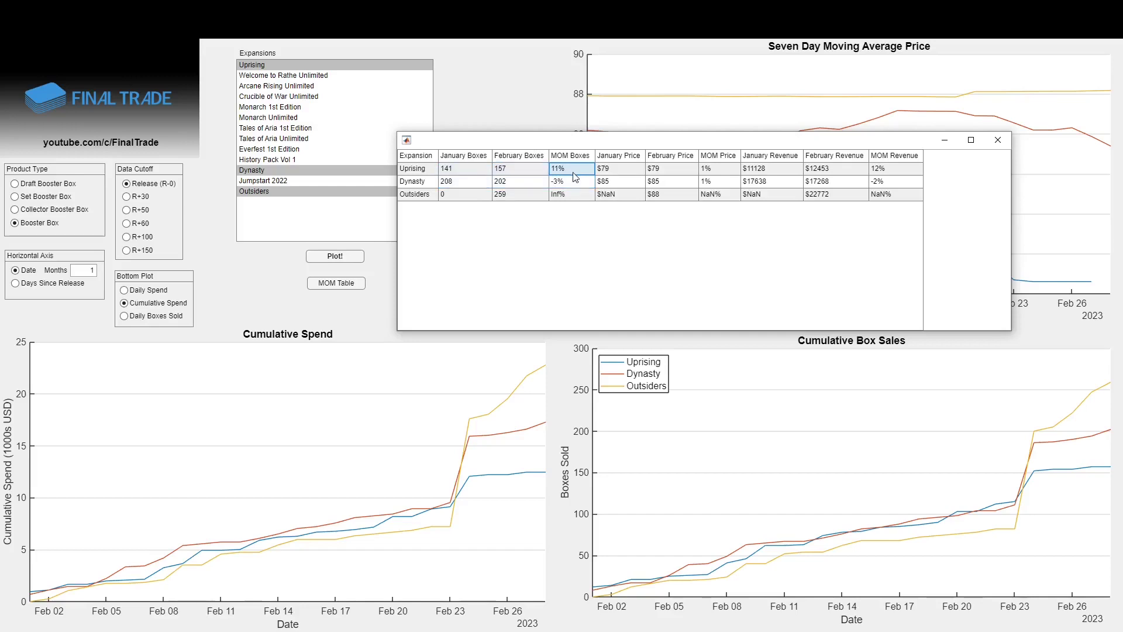
click(574, 182)
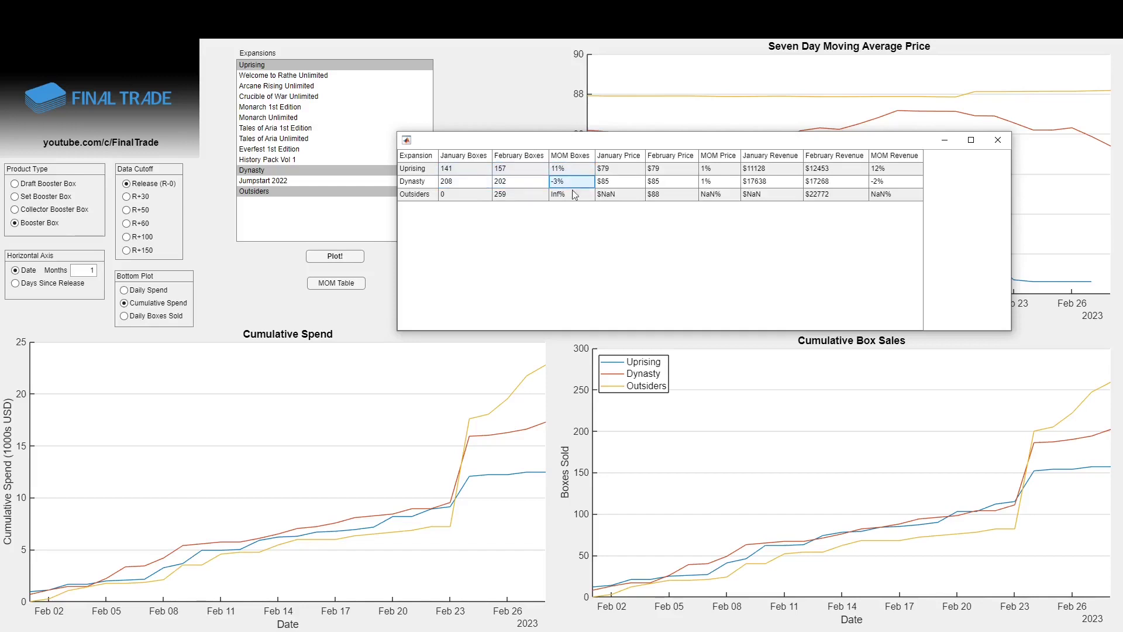
drag(718, 158, 720, 184)
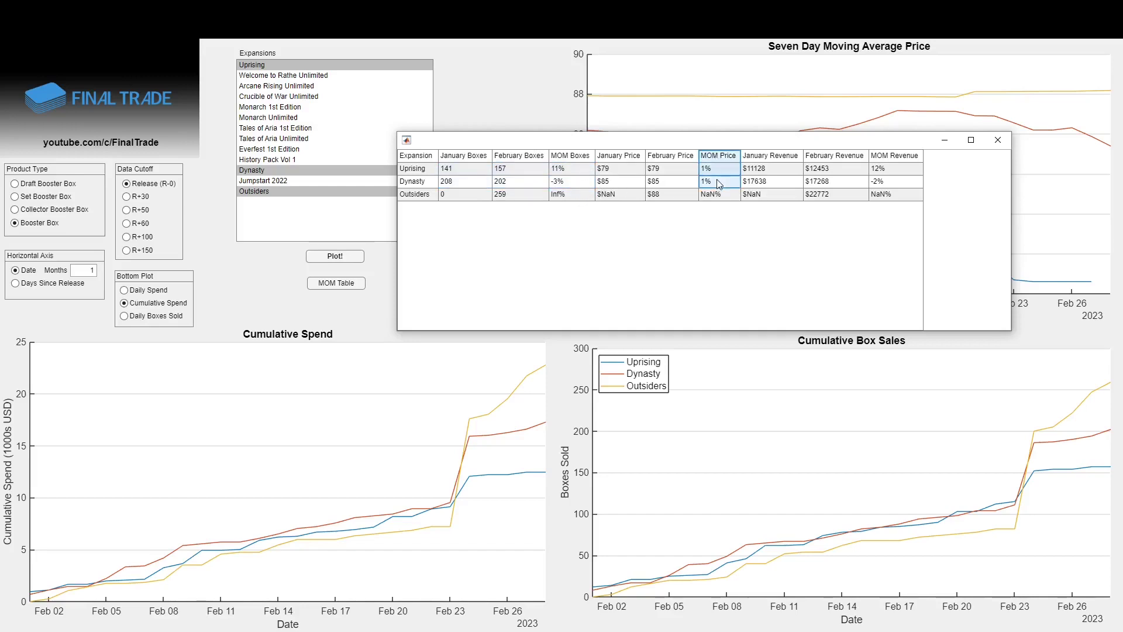
Select Welcome to Rathe Unlimited through Outsiders, skipping Jumpstart 2022, and review their MOM table.
click(995, 145)
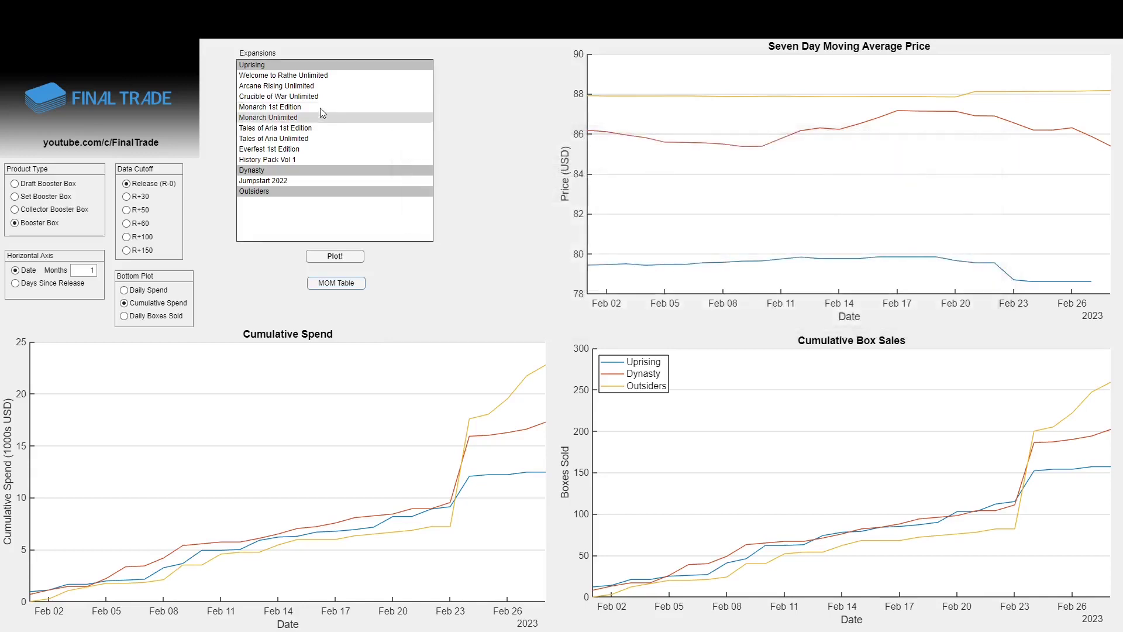
click(276, 76)
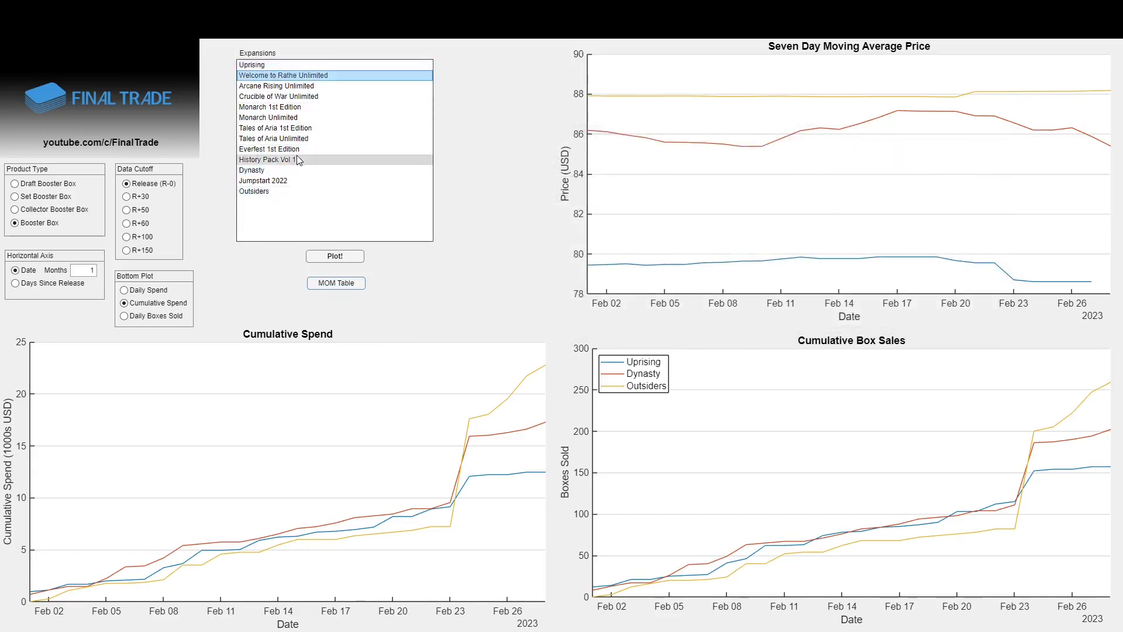
shift+click(298, 160)
ctrl+click(280, 66)
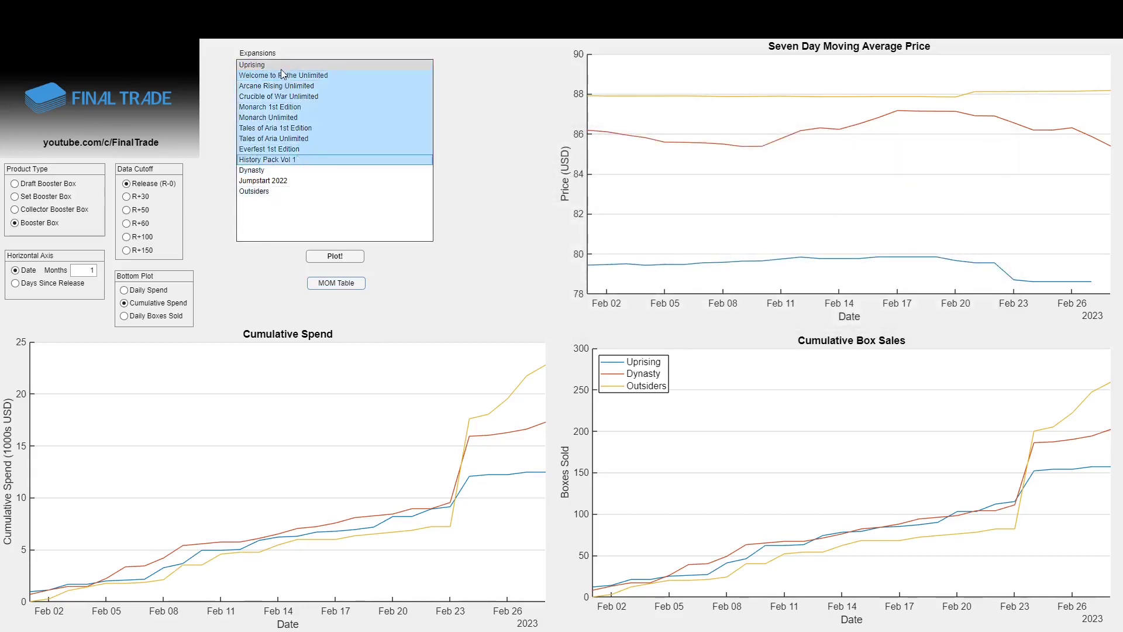
ctrl+click(288, 170)
ctrl+click(278, 192)
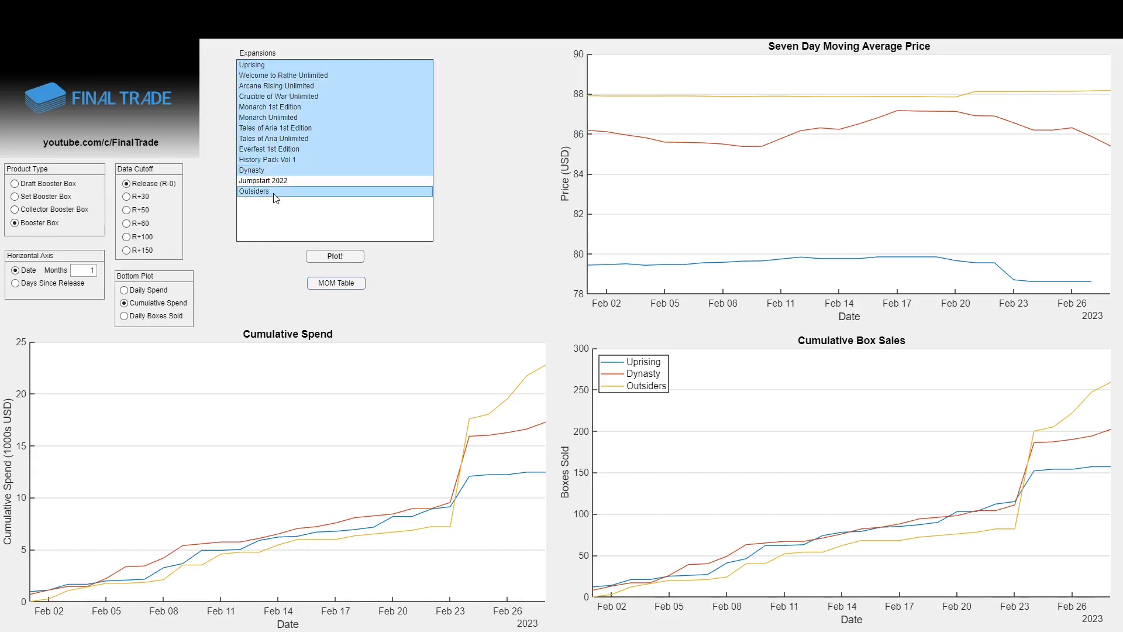
click(329, 283)
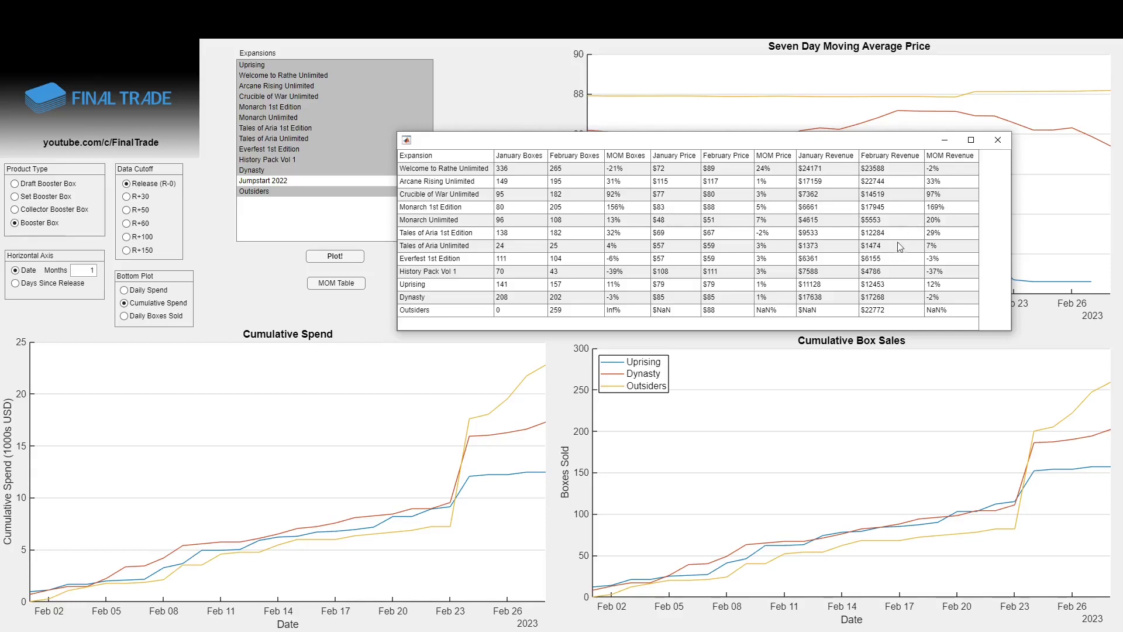
click(998, 140)
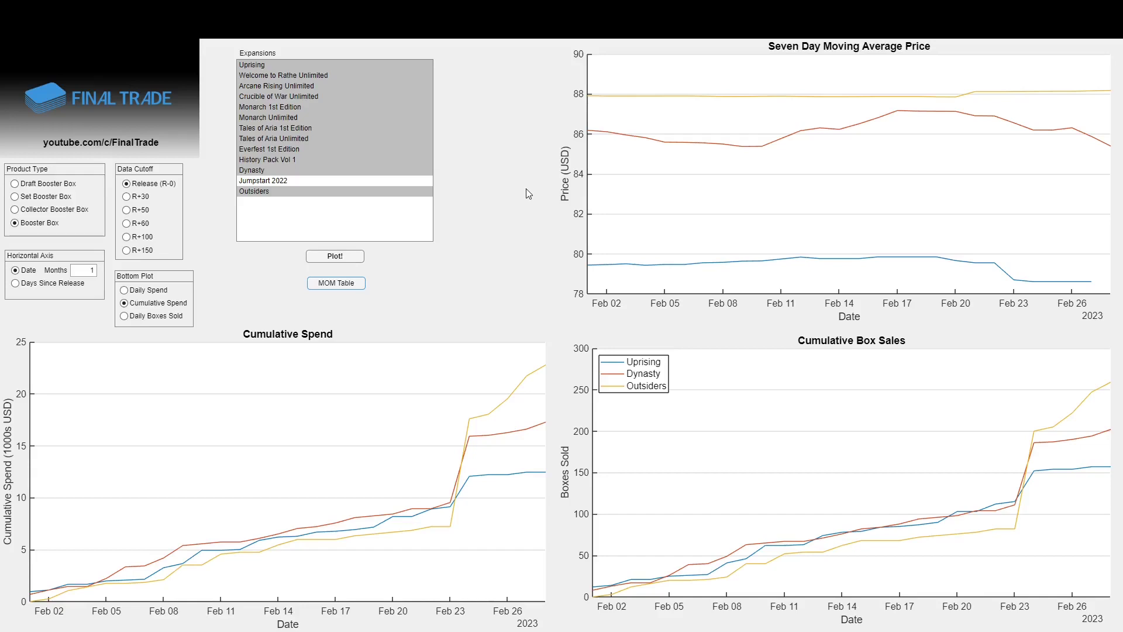
Replot Uprising, Dynasty and Outsiders, limiting data to 100 days after release.
click(301, 64)
ctrl+click(310, 169)
ctrl+click(308, 191)
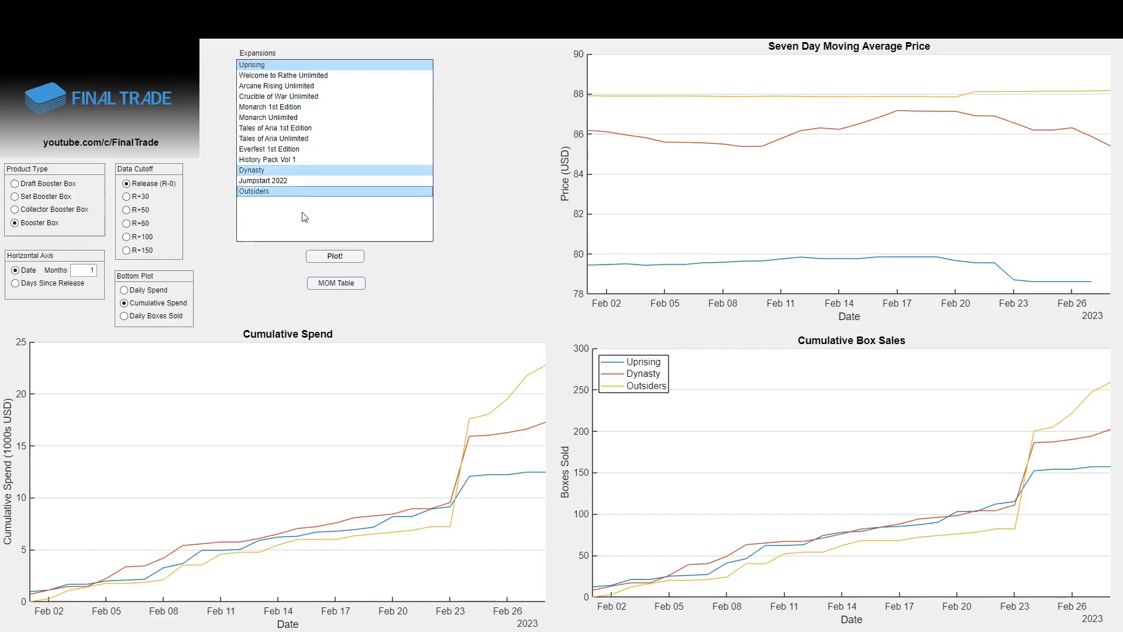
click(331, 257)
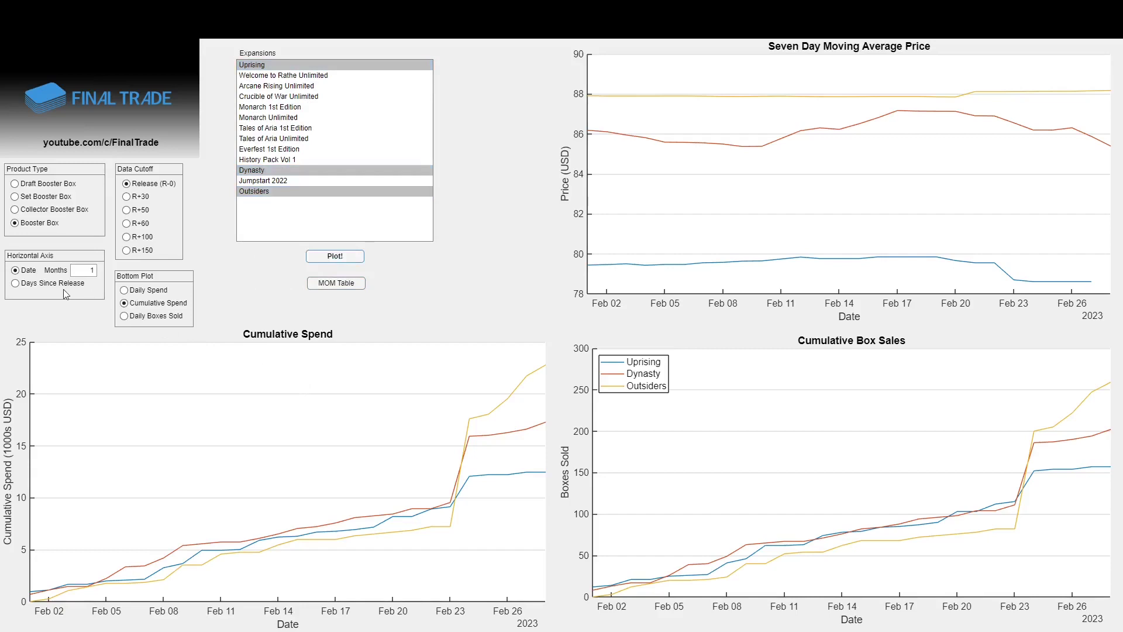
click(126, 237)
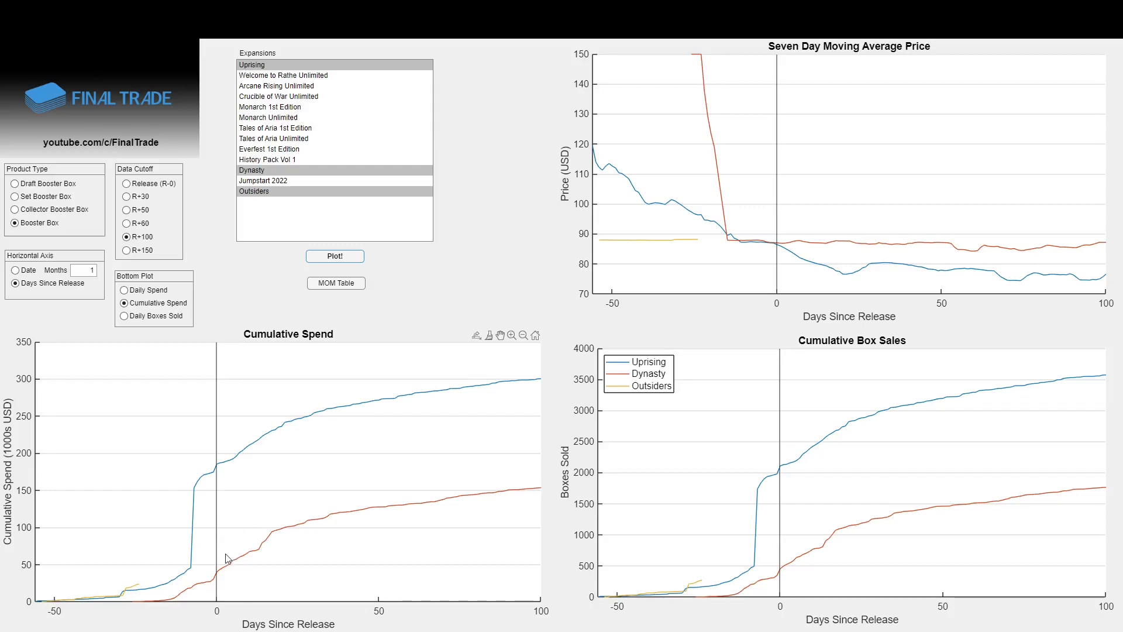
Select Welcome to Rathe, Arcane Rising and Crucible of War Unlimited and plot them by Date.
click(358, 75)
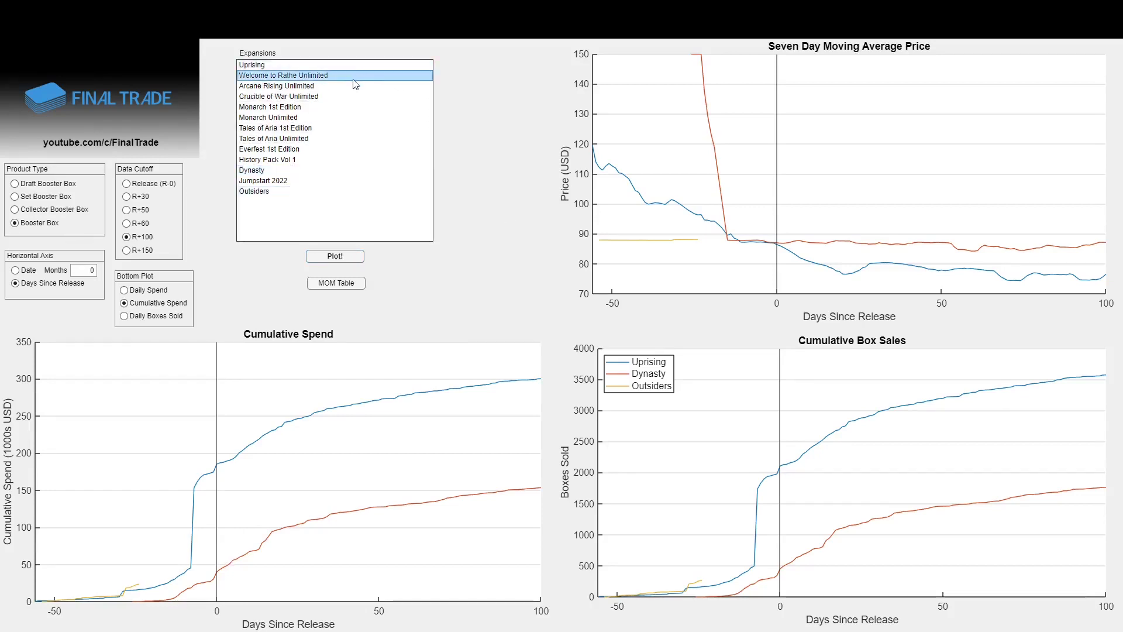
ctrl+click(344, 86)
ctrl+click(345, 96)
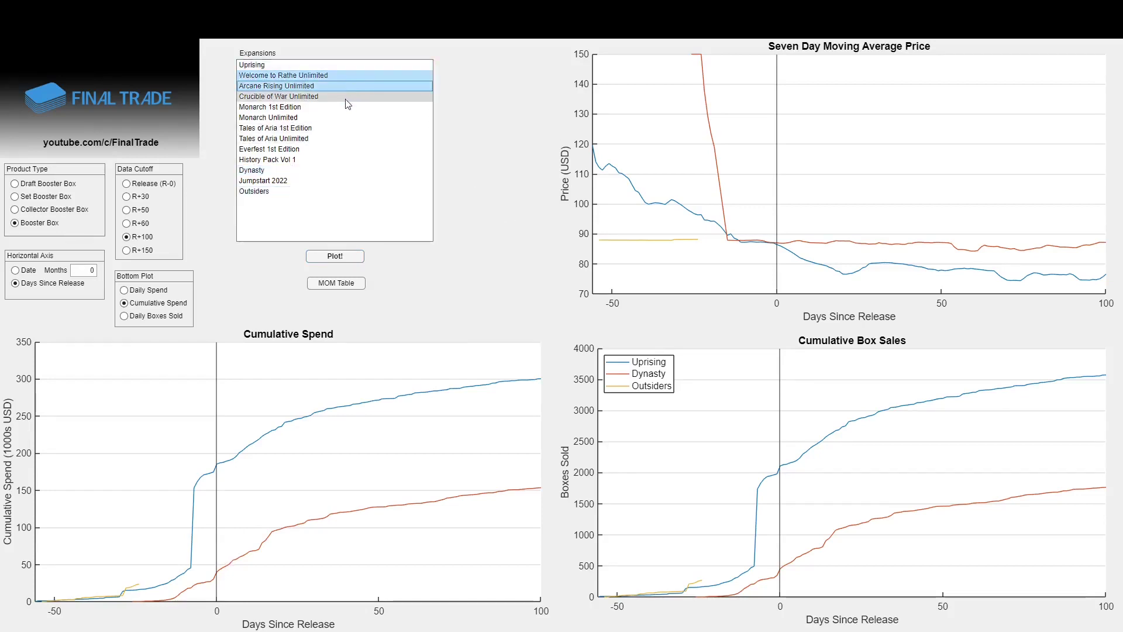
click(339, 257)
click(15, 270)
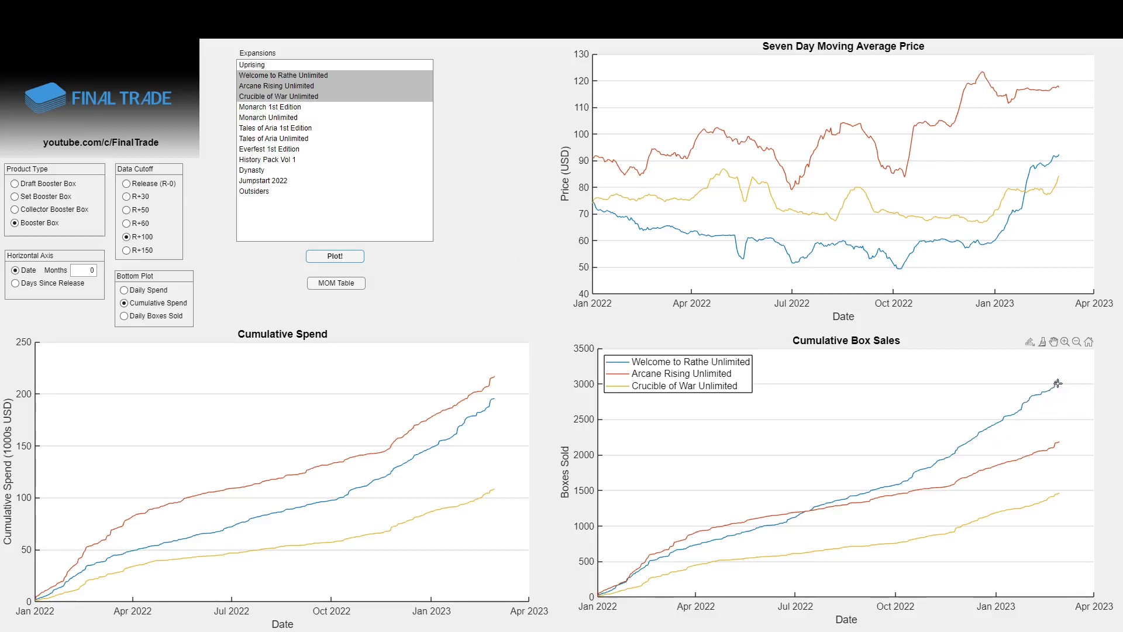
mouse_move(1057, 383)
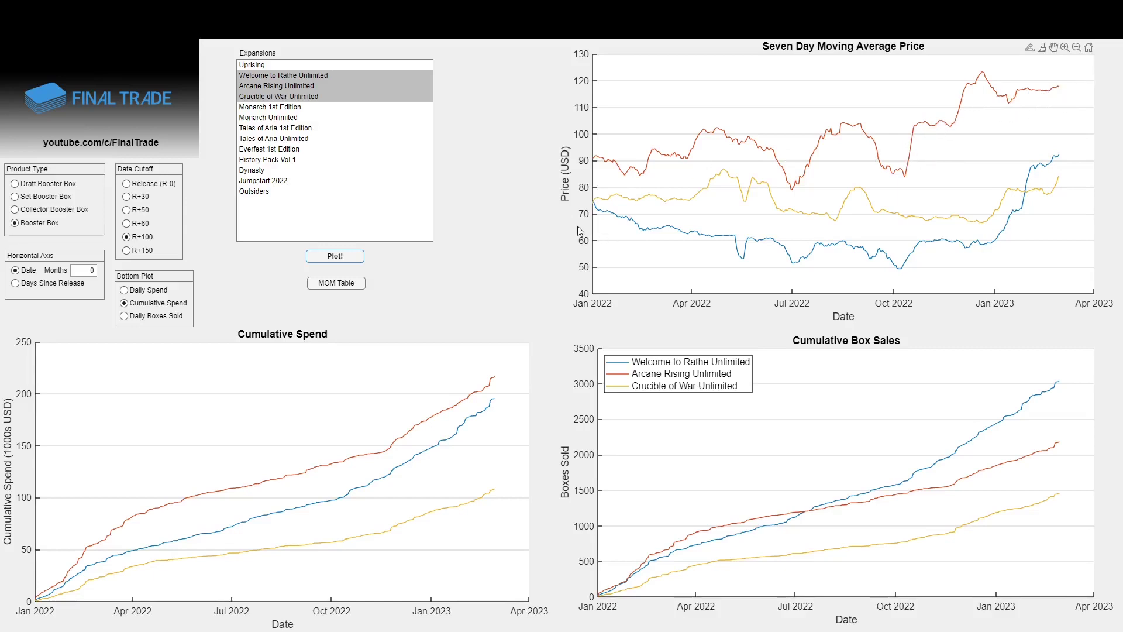
Select Monarch, Tales of Aria and Everfest 1st Edition and press Plot!
click(325, 107)
ctrl+click(321, 128)
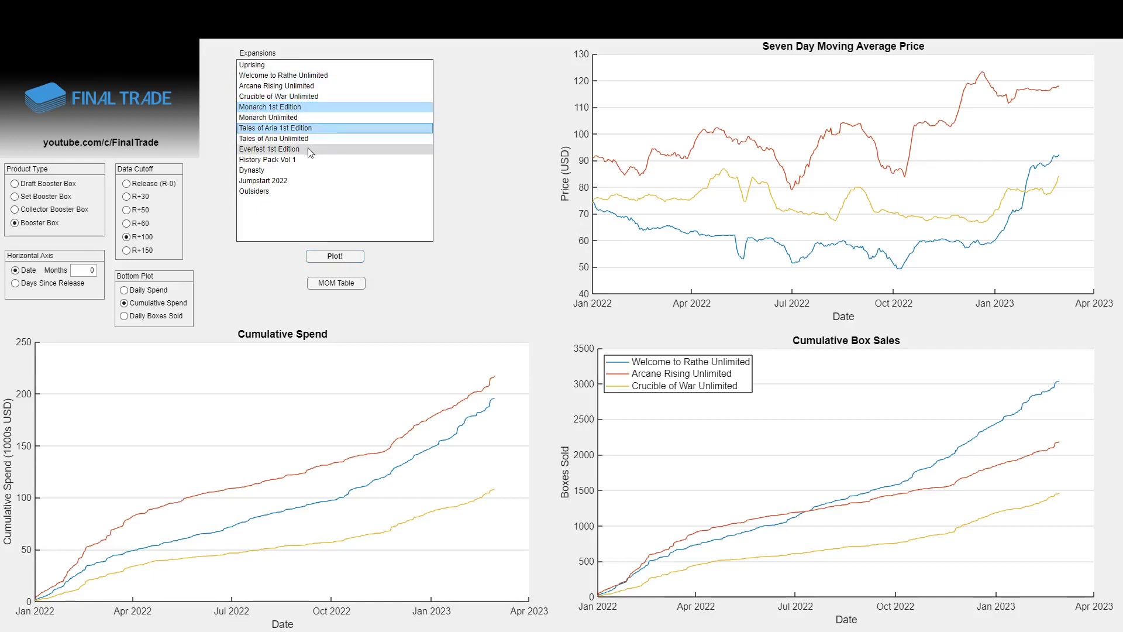
ctrl+click(308, 149)
click(332, 261)
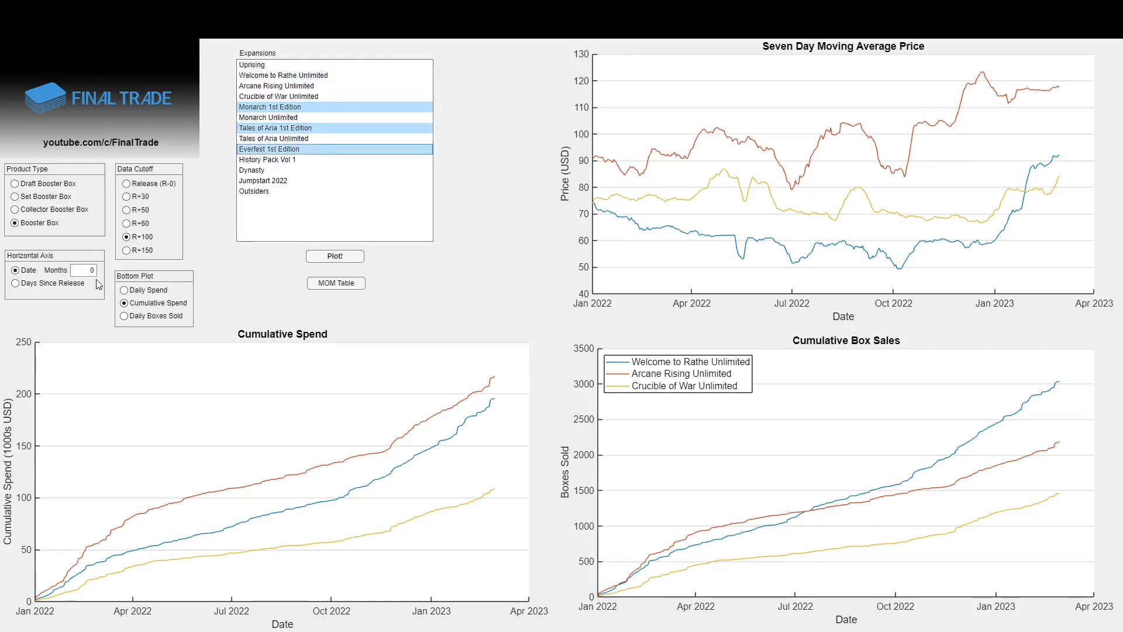